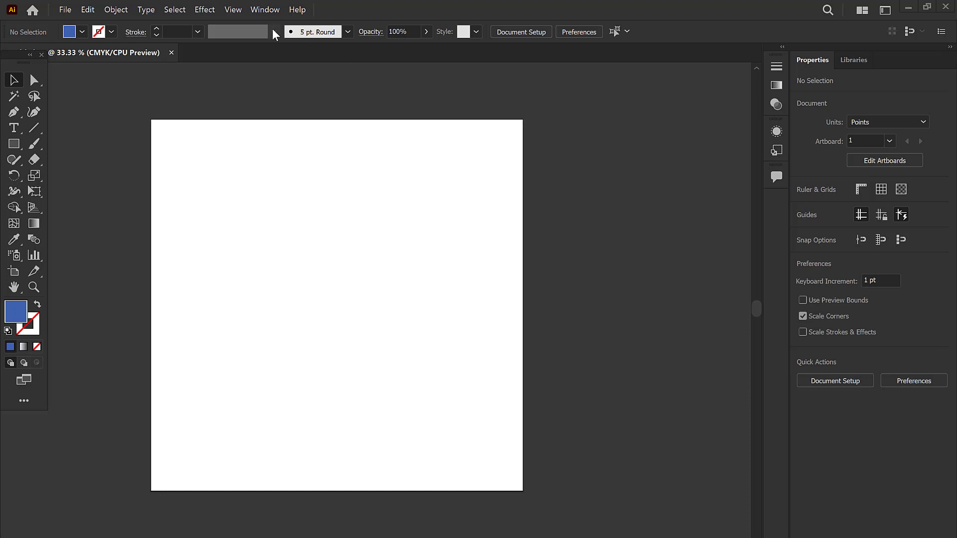
- Open the Pathfinder panel and draw a blue square in the upper middle of the artboard
{"action": "left_click", "coordinate": [272, 10]}
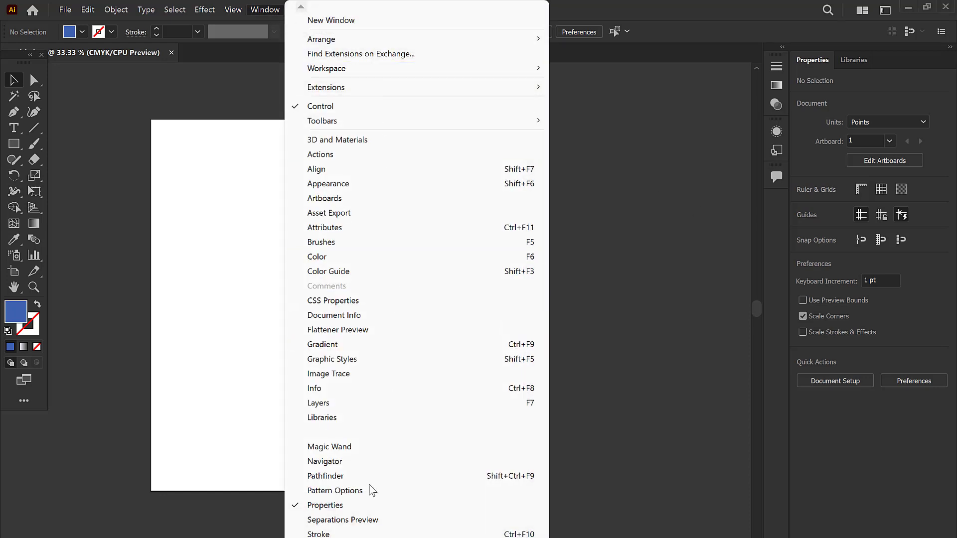
{"action": "left_click", "coordinate": [319, 478]}
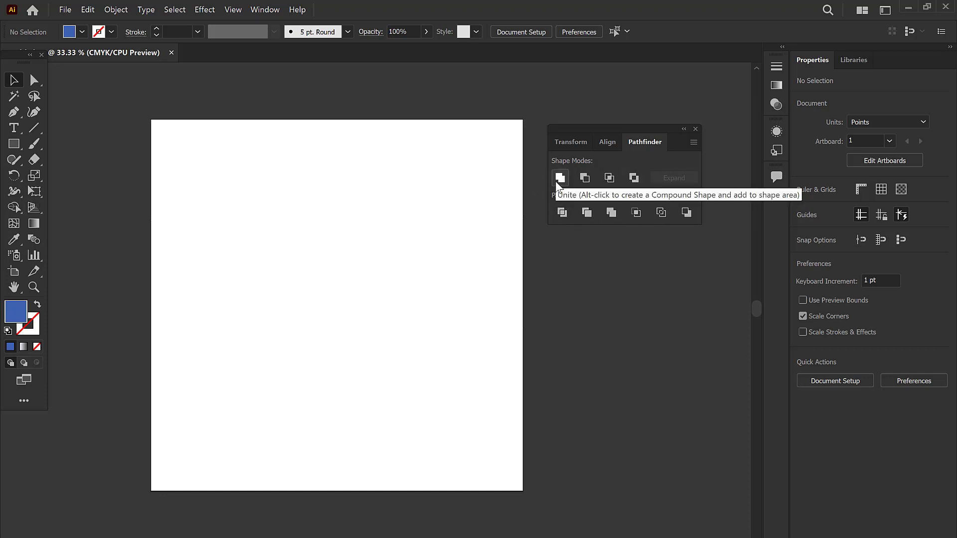
{"action": "left_click", "coordinate": [13, 144]}
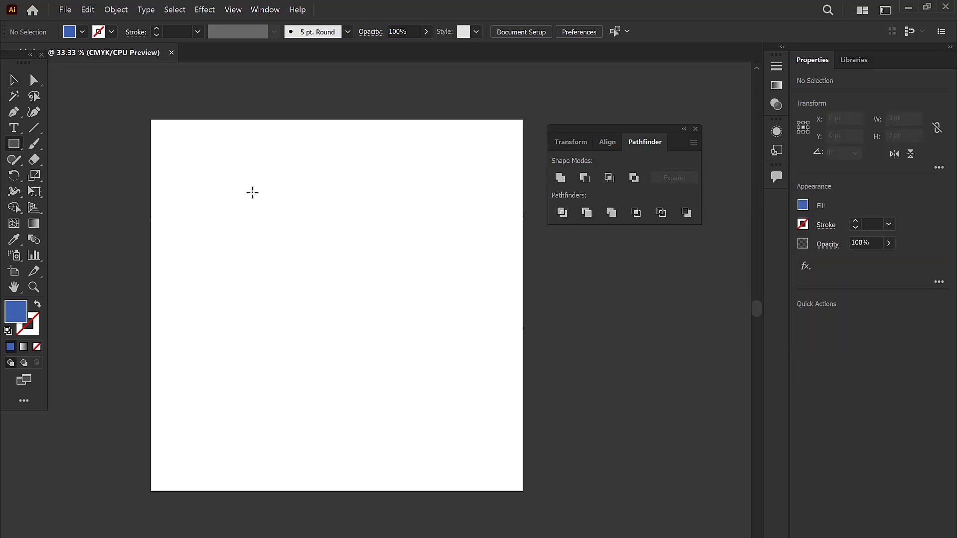
{"action": "left_click_drag", "start_coordinate": [252, 193], "coordinate": [382, 323]}
- Deselect the blue square, then marquee-select it together with the red square
{"action": "key", "text": "v"}
{"action": "key", "text": "ctrl+shift+a"}
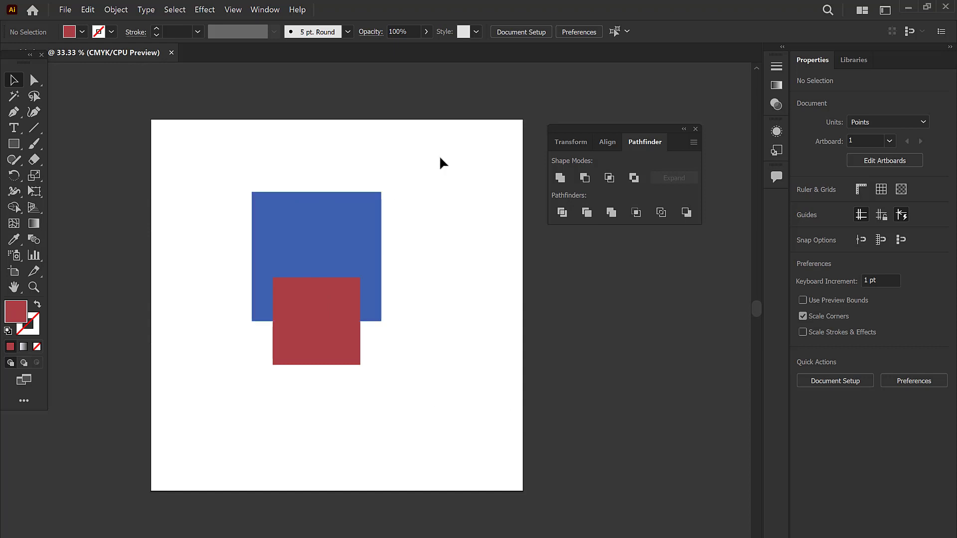
{"action": "left_click_drag", "start_coordinate": [192, 142], "coordinate": [434, 414]}
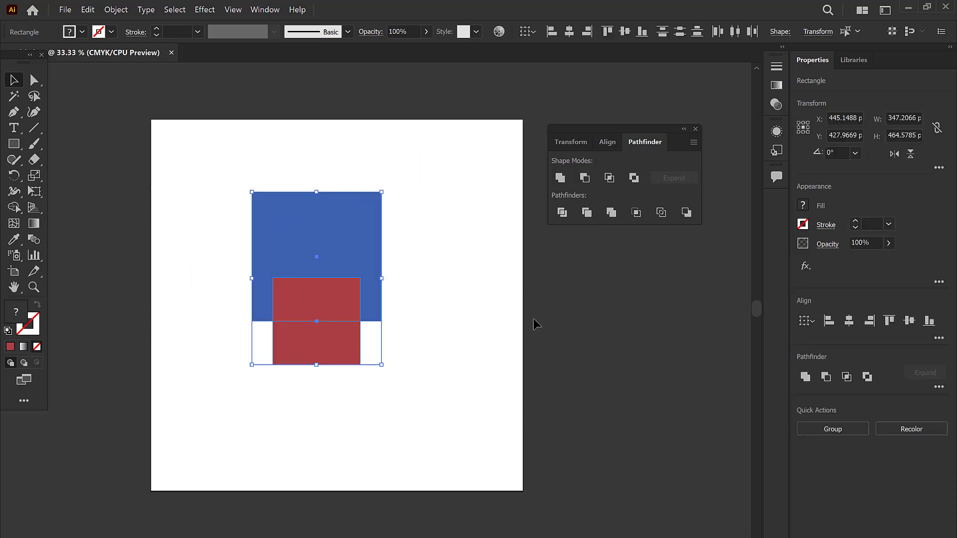
{"action": "left_click", "coordinate": [558, 180]}
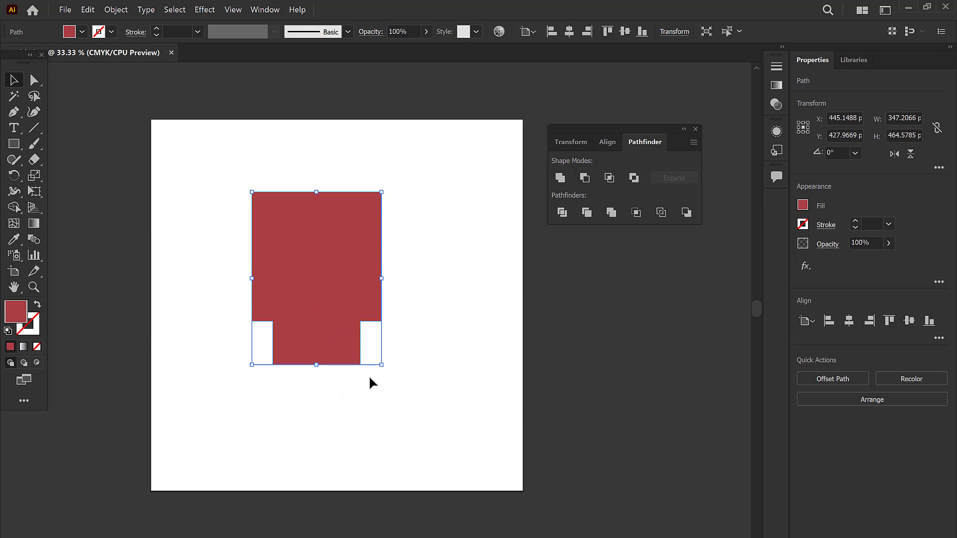
{"action": "left_click", "coordinate": [477, 273]}
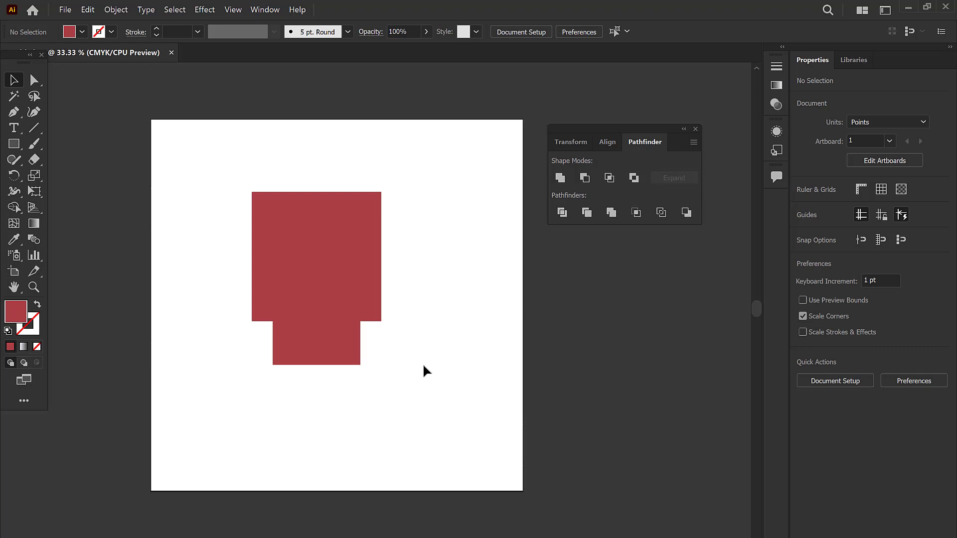
{"action": "key", "text": "ctrl+a"}
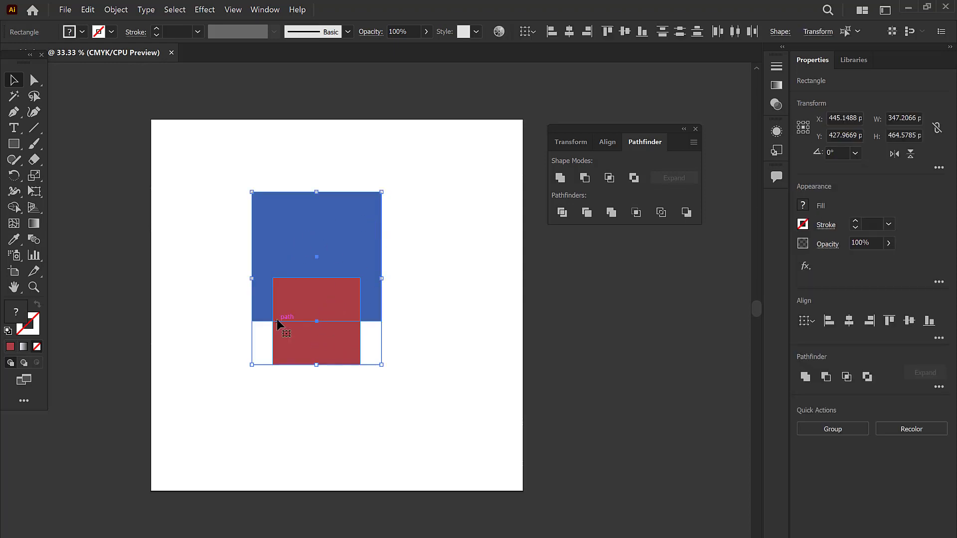
{"action": "key", "text": "ctrl+shift+a"}
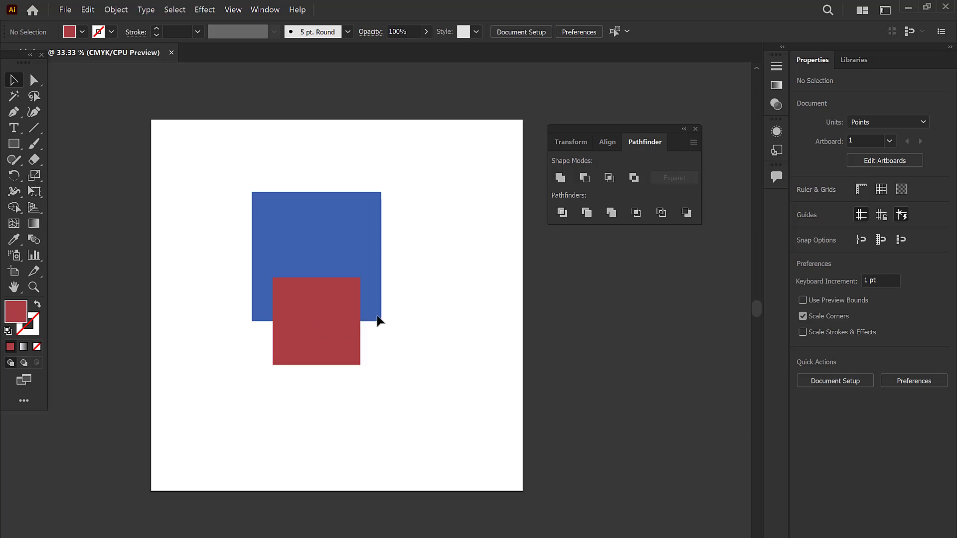
{"action": "left_click", "coordinate": [337, 236]}
{"action": "key", "text": "ctrl+shift+b"}
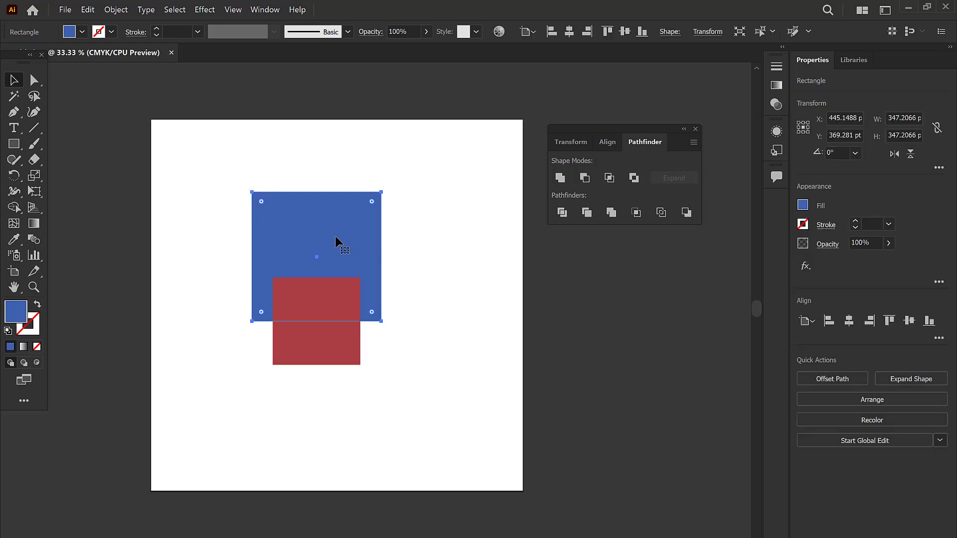
{"action": "left_click", "coordinate": [420, 267]}
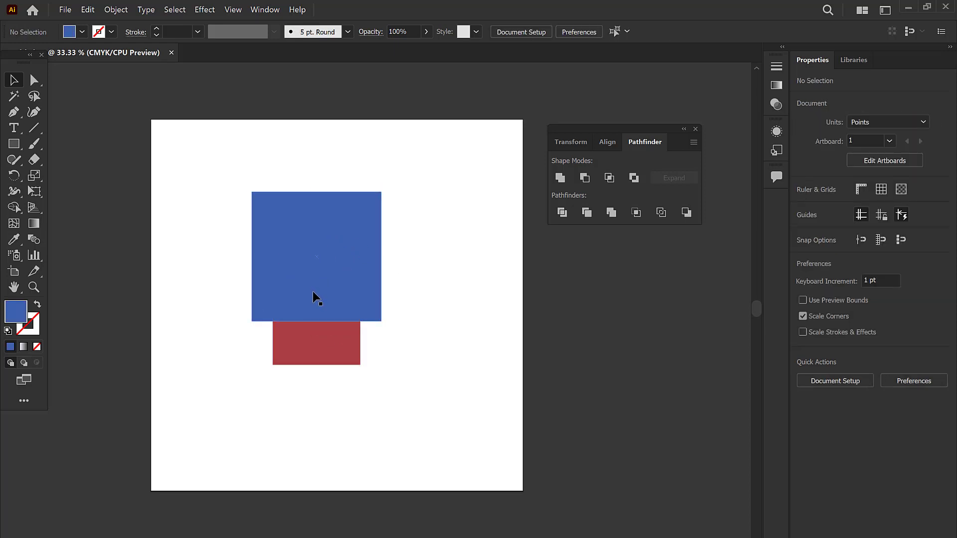
{"action": "key", "text": "ctrl+a"}
{"action": "left_click", "coordinate": [560, 178]}
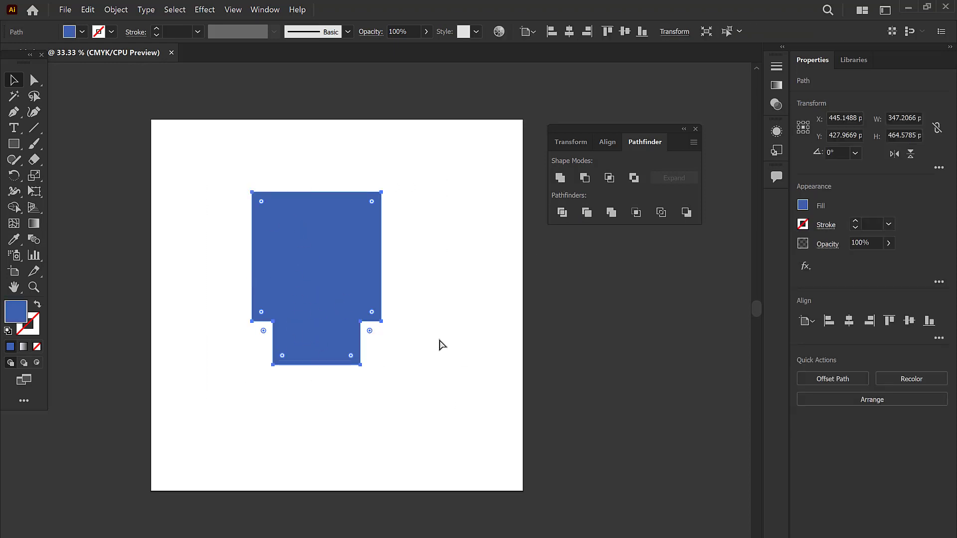
{"action": "key", "text": "ctrl+z"}
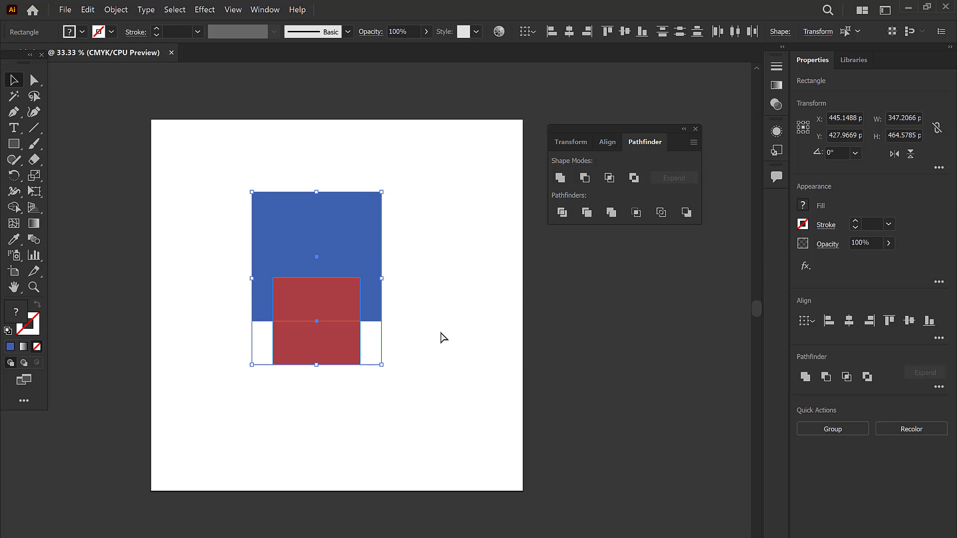
{"action": "left_click", "coordinate": [442, 284]}
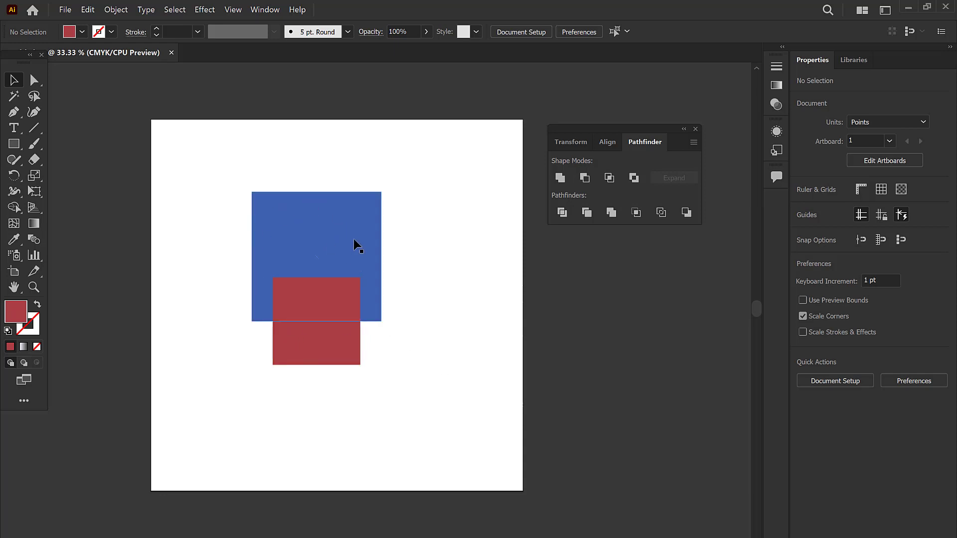
{"action": "left_click_drag", "start_coordinate": [442, 416], "coordinate": [209, 166]}
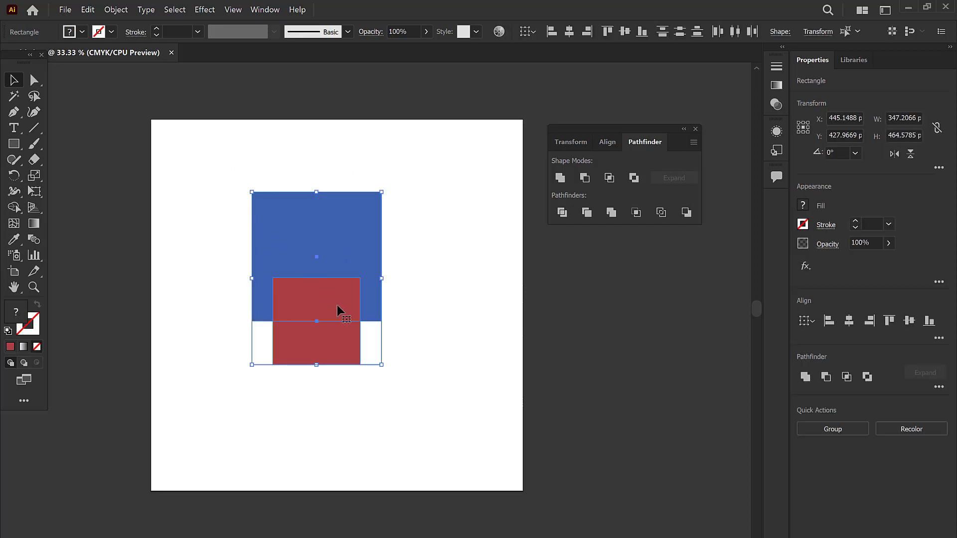
{"action": "left_click", "coordinate": [585, 178]}
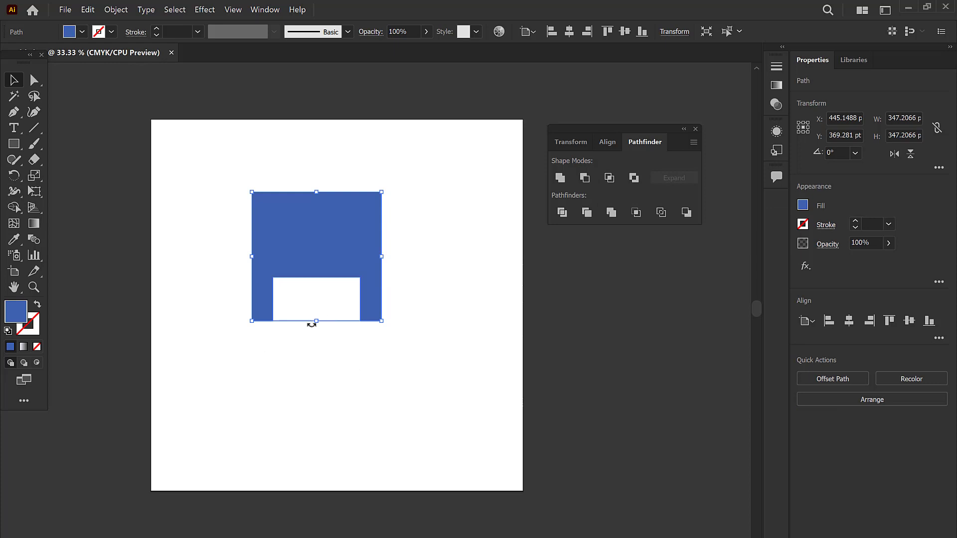
{"action": "key", "text": "ctrl+z"}
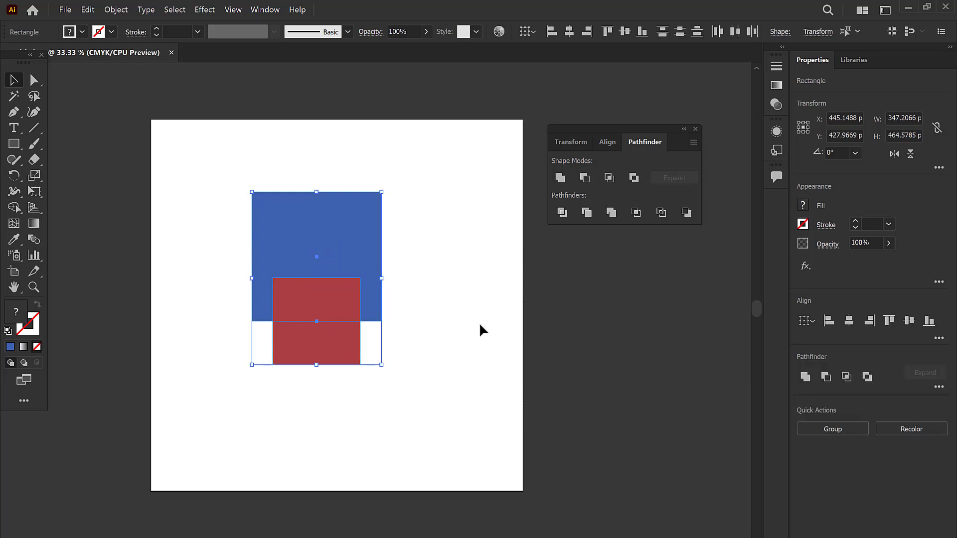
{"action": "left_click", "coordinate": [483, 332]}
{"action": "left_click", "coordinate": [357, 240]}
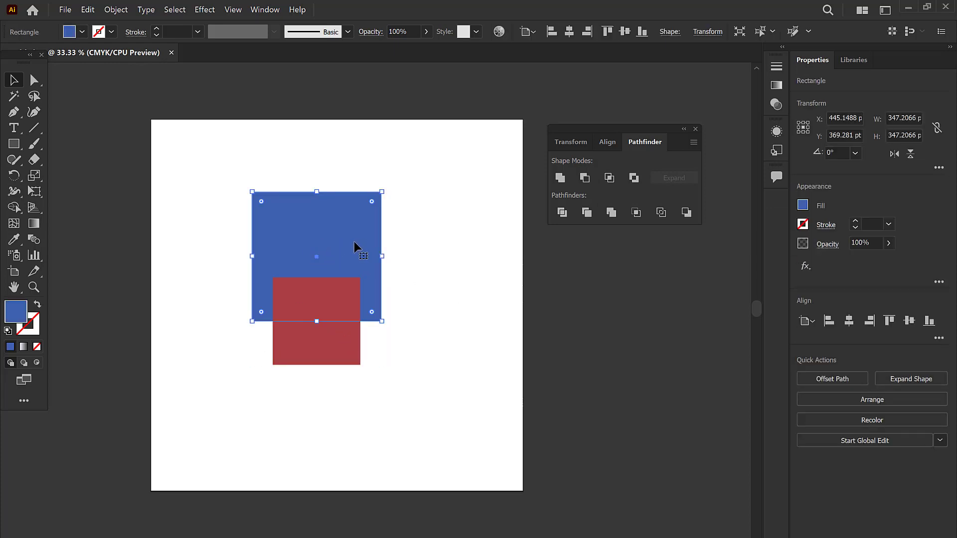
{"action": "key", "text": "ctrl+shift+bracketright"}
{"action": "left_click_drag", "start_coordinate": [471, 398], "coordinate": [287, 240]}
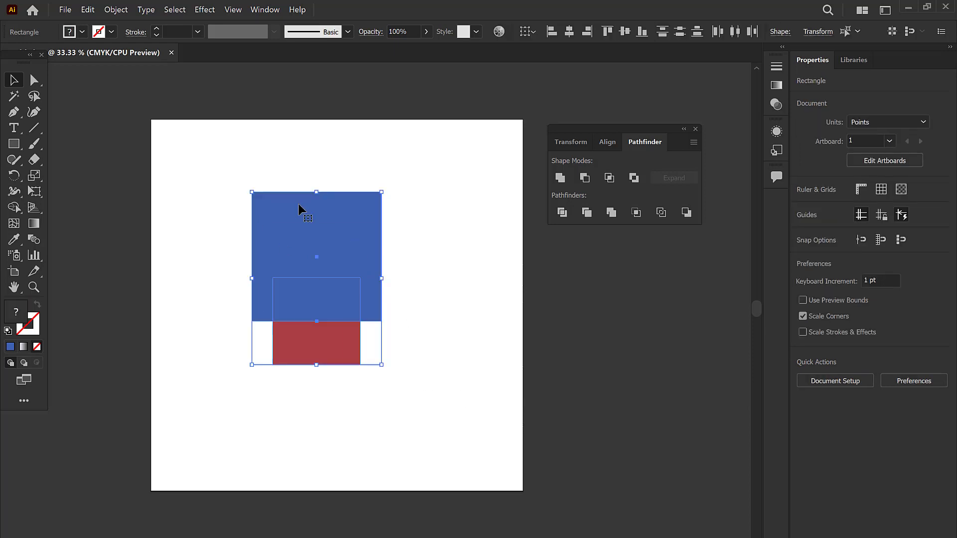
{"action": "left_click", "coordinate": [585, 178]}
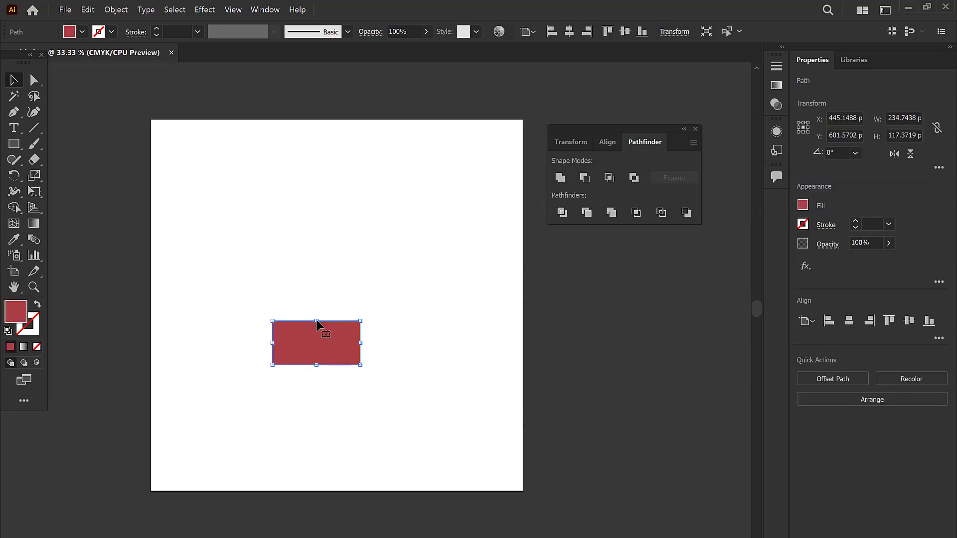
{"action": "key", "text": "ctrl+z"}
{"action": "key", "text": "ctrl+z"}
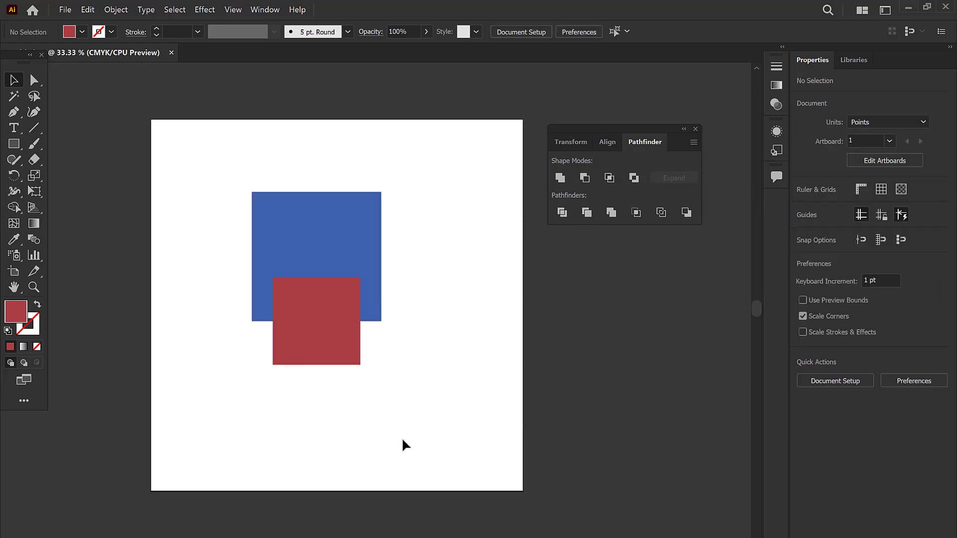
{"action": "left_click_drag", "start_coordinate": [202, 170], "coordinate": [324, 299]}
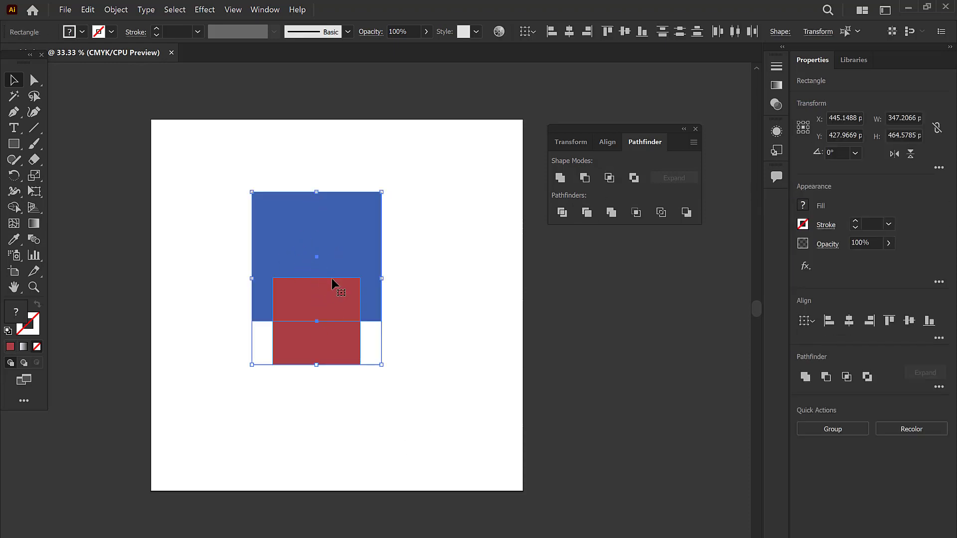
{"action": "left_click", "coordinate": [609, 178]}
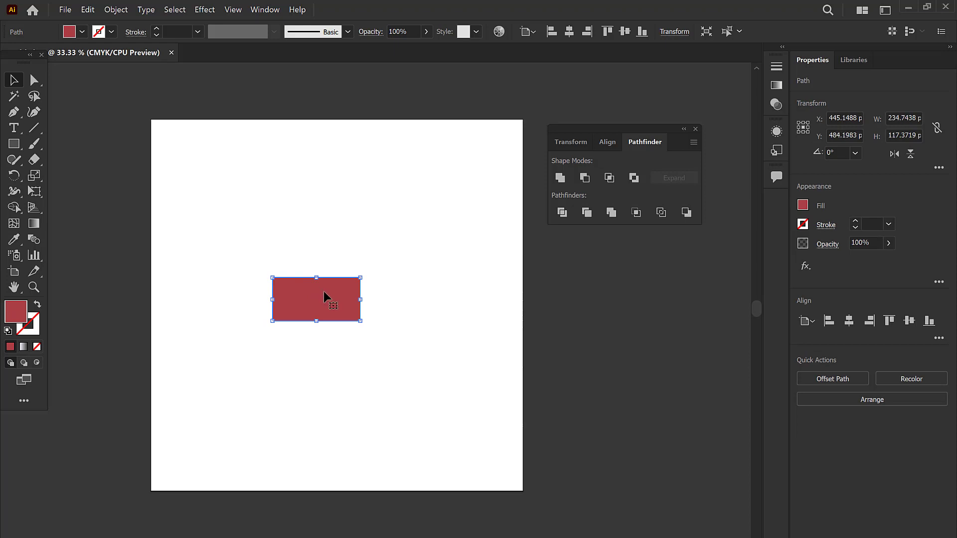
{"action": "key", "text": "ctrl+z"}
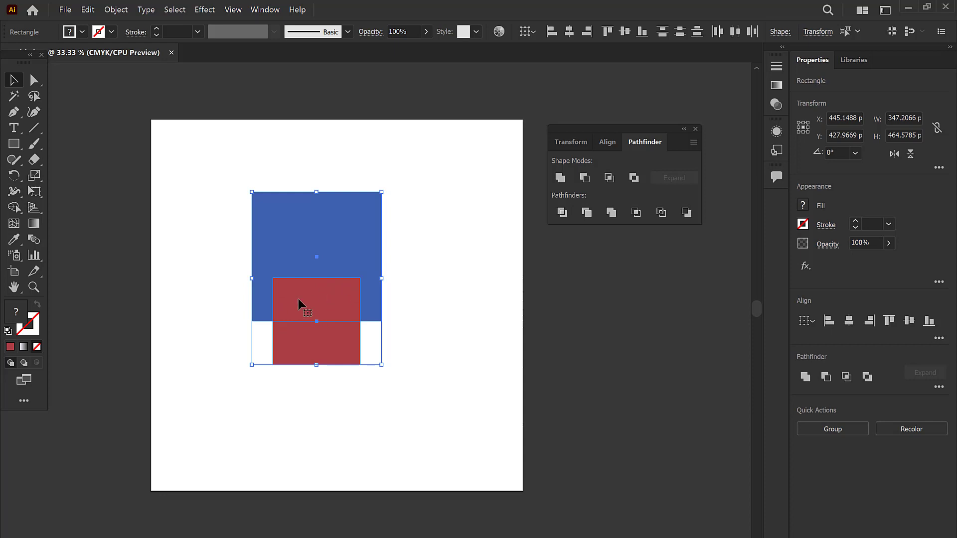
{"action": "left_click", "coordinate": [609, 178]}
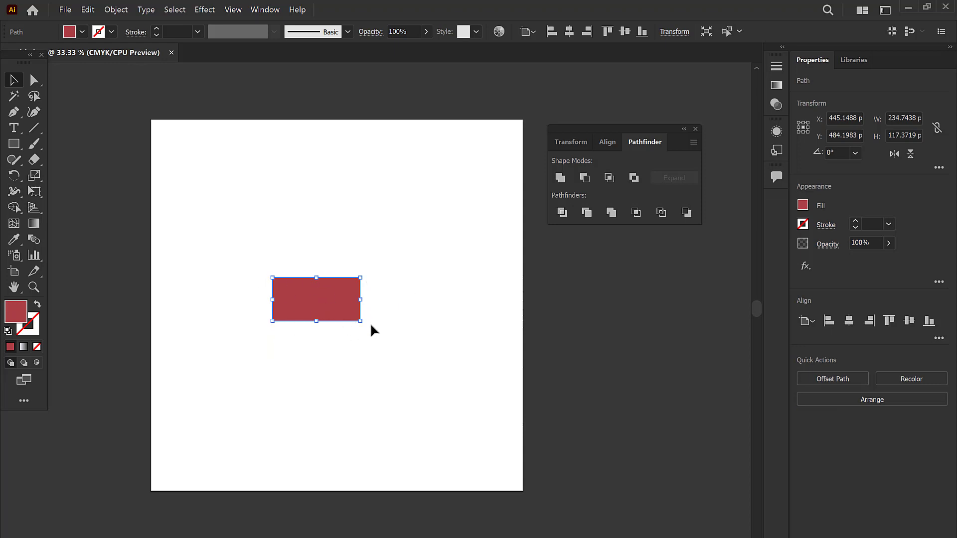
{"action": "key", "text": "ctrl+z"}
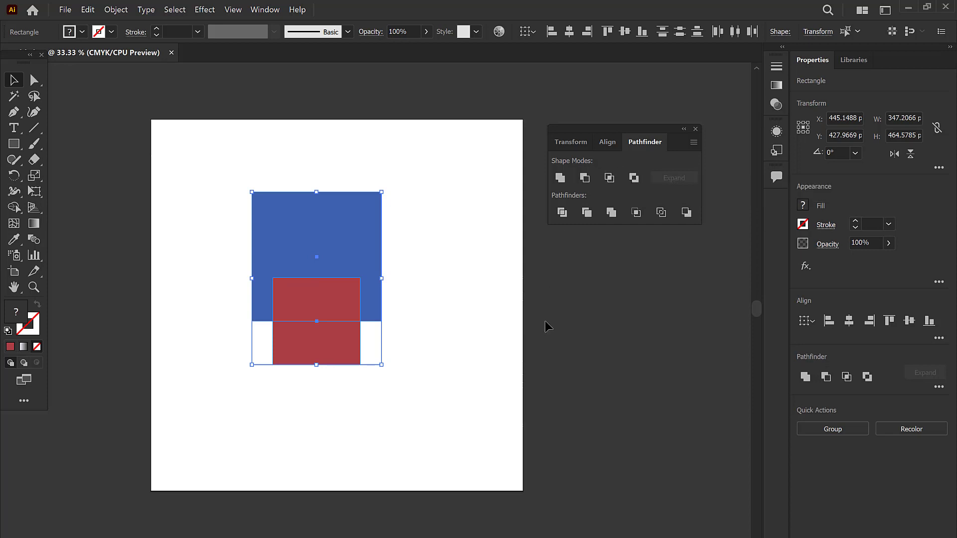
{"action": "left_click", "coordinate": [633, 178]}
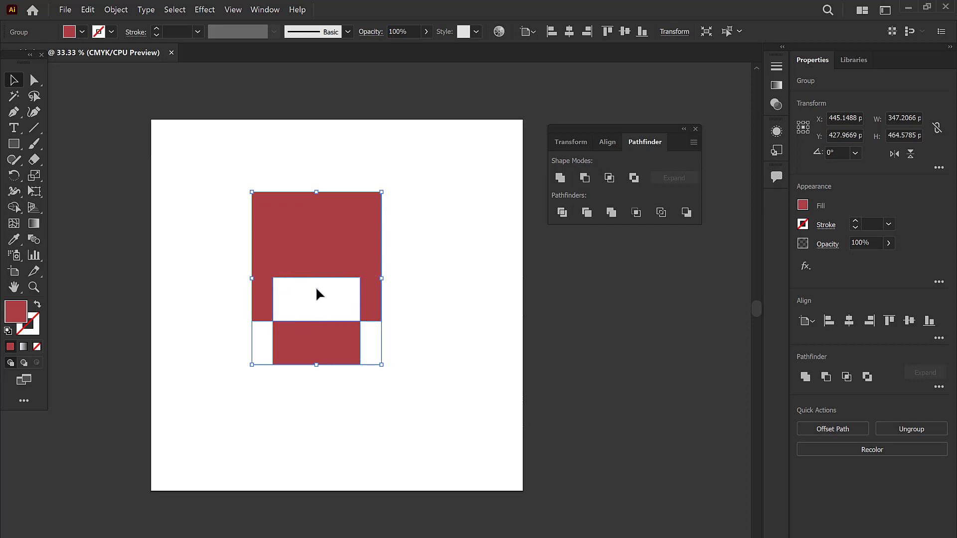
{"action": "left_click", "coordinate": [512, 301]}
{"action": "key", "text": "ctrl+z"}
{"action": "key", "text": "ctrl+z"}
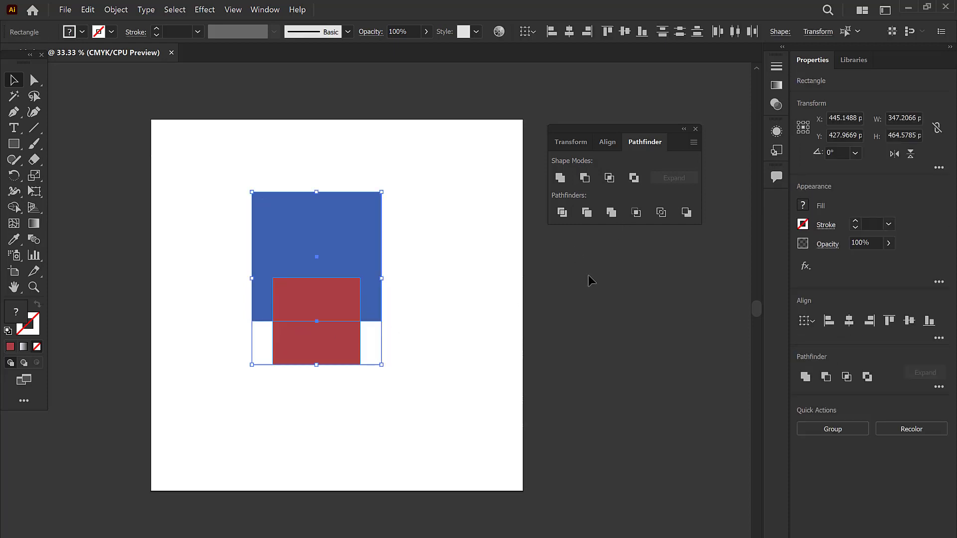
{"action": "left_click", "coordinate": [564, 214]}
{"action": "left_click", "coordinate": [337, 368]}
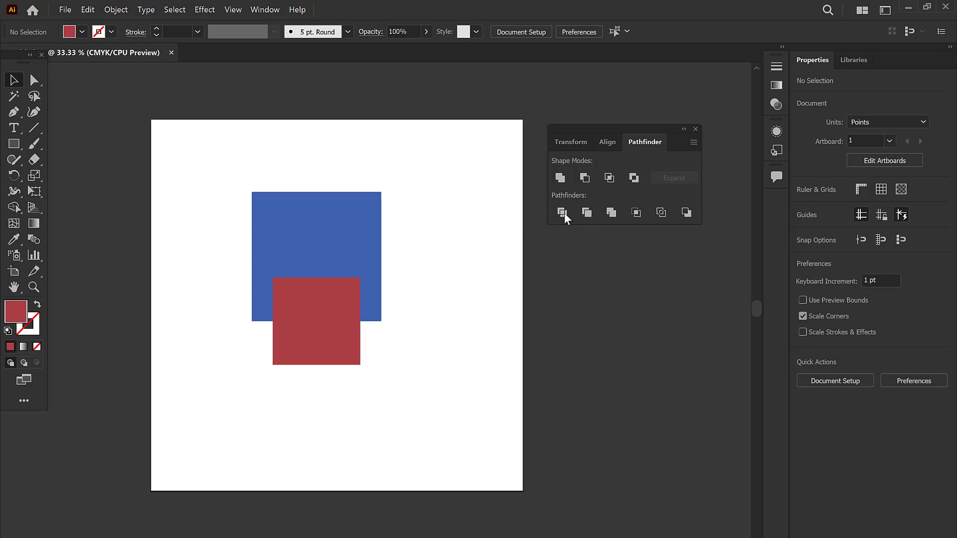
{"action": "left_click_drag", "start_coordinate": [215, 166], "coordinate": [438, 402]}
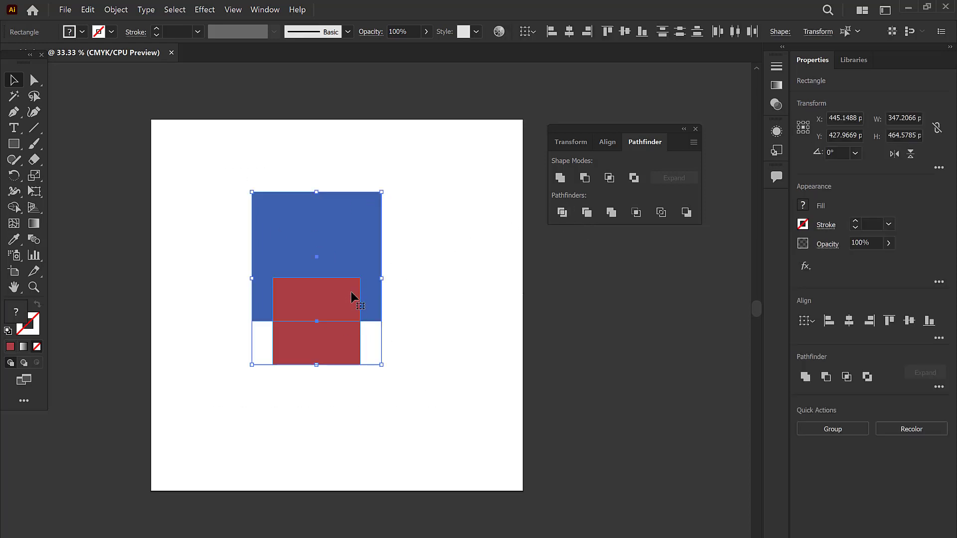
{"action": "left_click", "coordinate": [562, 213]}
{"action": "left_click_drag", "start_coordinate": [304, 257], "coordinate": [307, 269]}
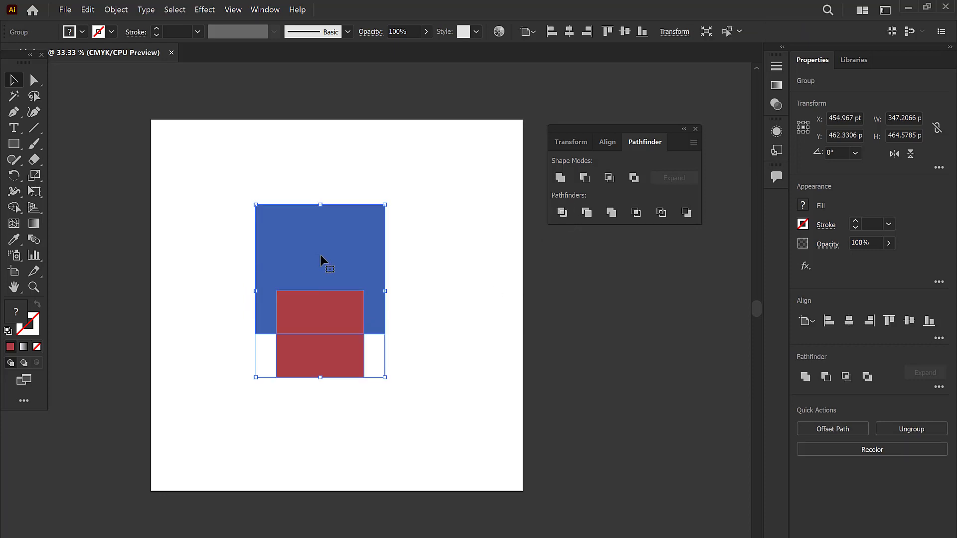
{"action": "right_click", "coordinate": [325, 248]}
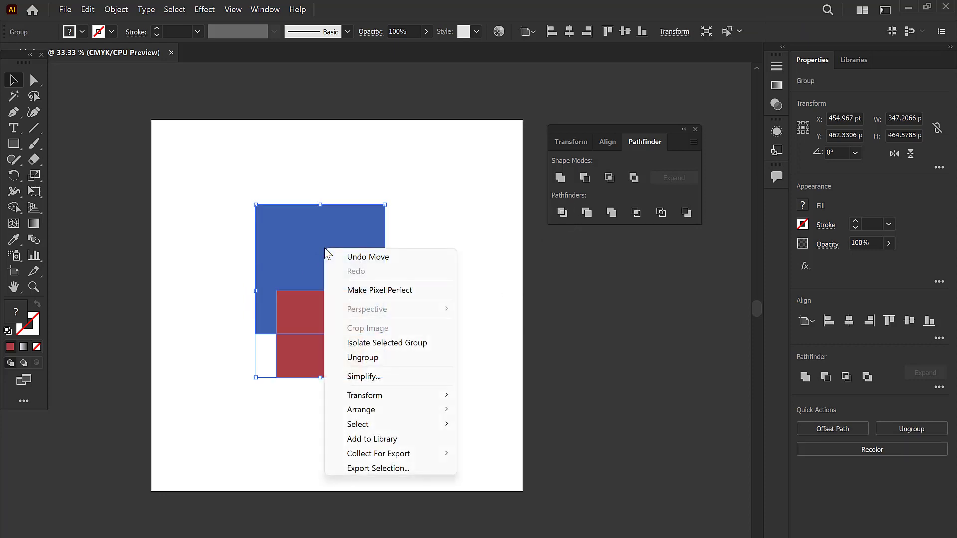
{"action": "left_click", "coordinate": [367, 357]}
{"action": "left_click", "coordinate": [463, 259]}
{"action": "left_click_drag", "start_coordinate": [343, 356], "coordinate": [339, 420]}
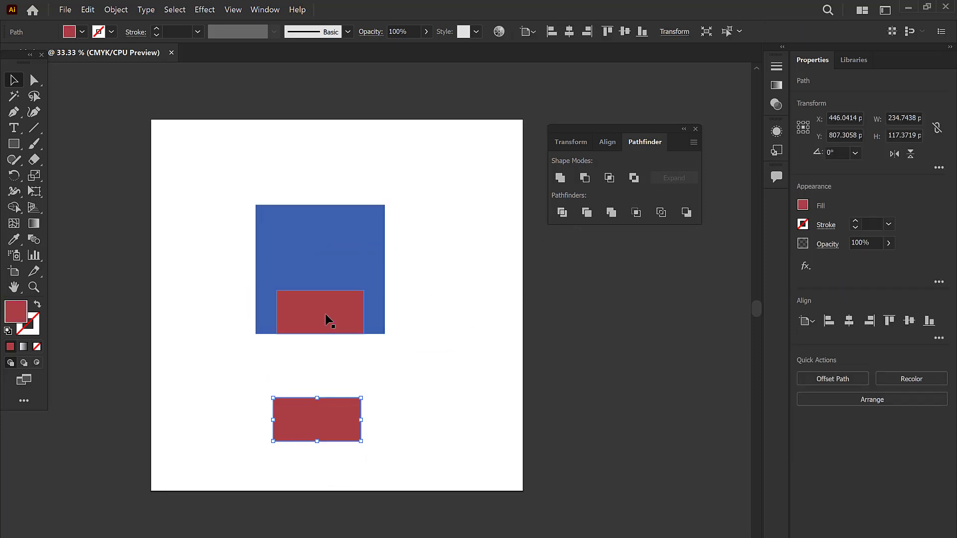
{"action": "left_click_drag", "start_coordinate": [326, 319], "coordinate": [443, 382]}
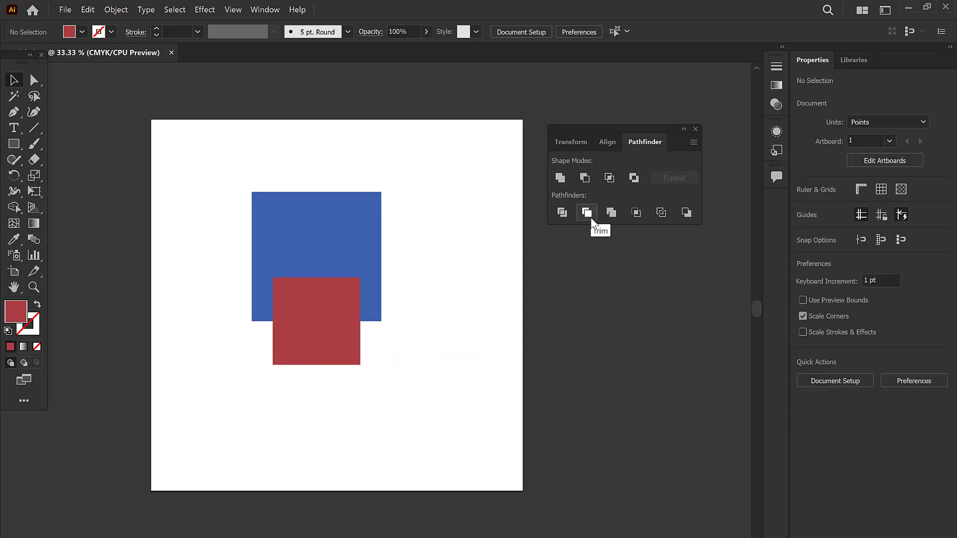
{"action": "left_click_drag", "start_coordinate": [457, 412], "coordinate": [232, 158]}
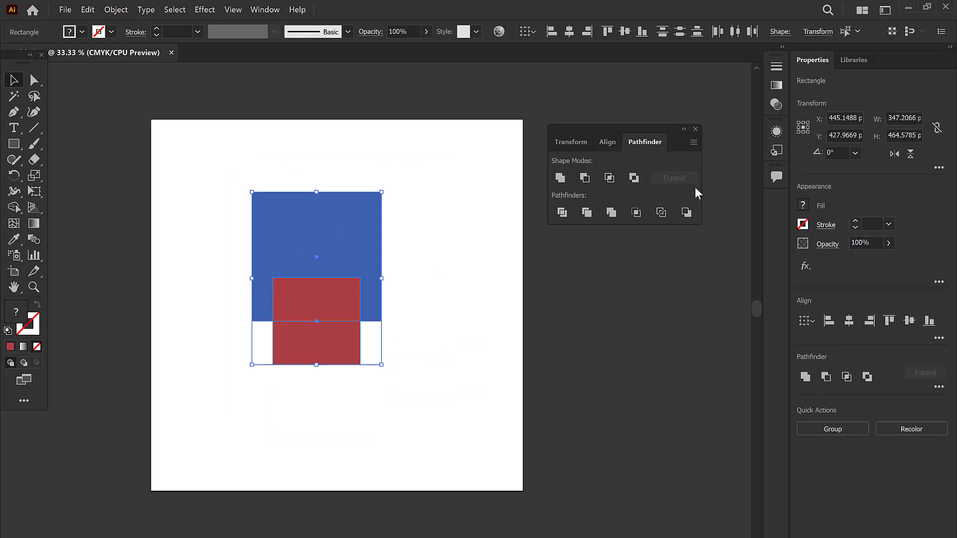
{"action": "left_click", "coordinate": [586, 213]}
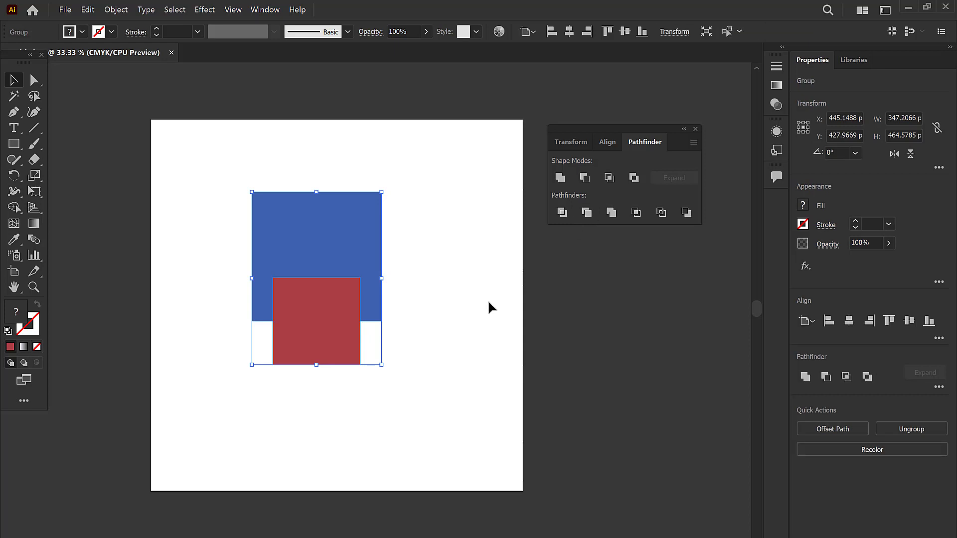
{"action": "left_click", "coordinate": [487, 300]}
{"action": "left_click", "coordinate": [374, 290]}
{"action": "right_click", "coordinate": [326, 268]}
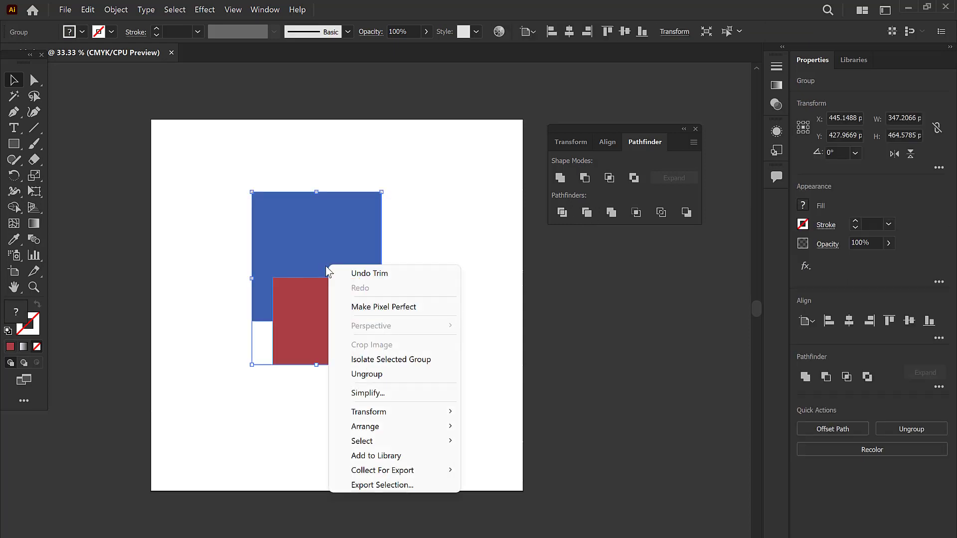
{"action": "left_click", "coordinate": [369, 374]}
{"action": "left_click", "coordinate": [464, 301]}
{"action": "left_click_drag", "start_coordinate": [310, 312], "coordinate": [423, 414]}
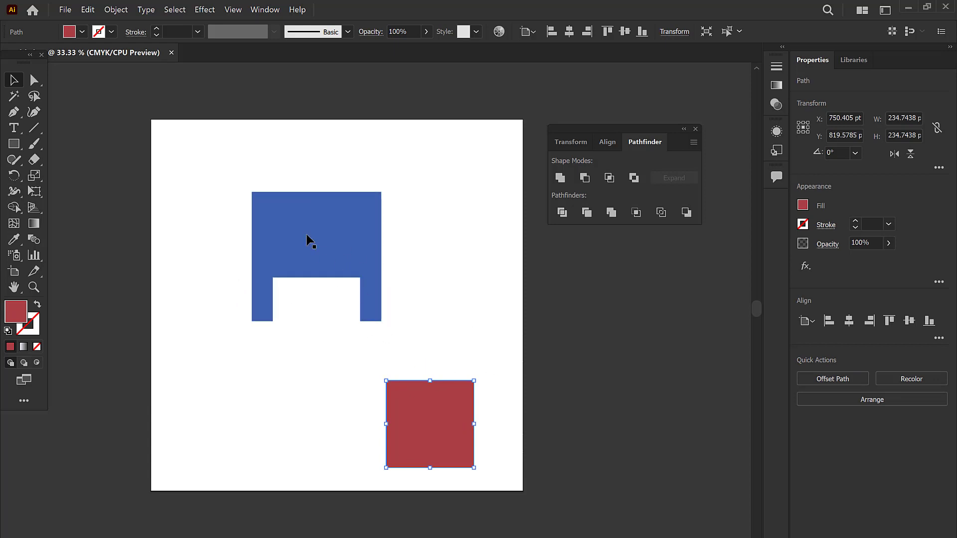
{"action": "key", "text": "ctrl+z"}
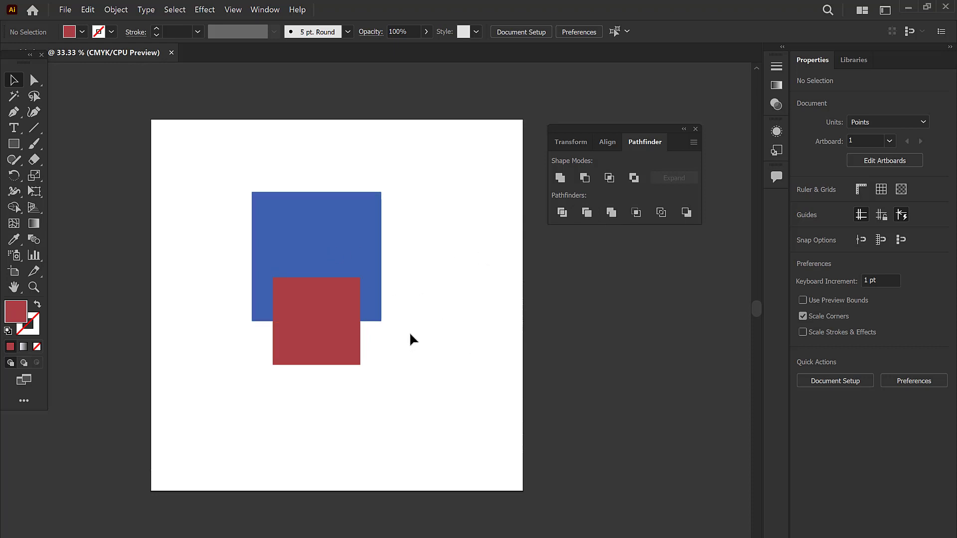
- Merge the two rectangles, ungroup the result, and drag the red square away from the blue
{"action": "left_click_drag", "start_coordinate": [216, 172], "coordinate": [425, 431]}
{"action": "left_click", "coordinate": [610, 212]}
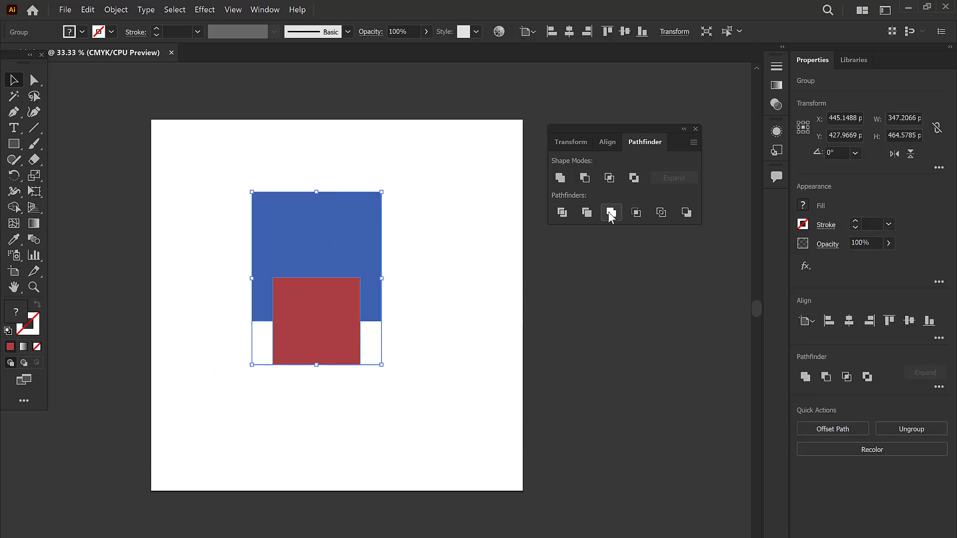
{"action": "left_click", "coordinate": [454, 310]}
{"action": "right_click", "coordinate": [305, 314]}
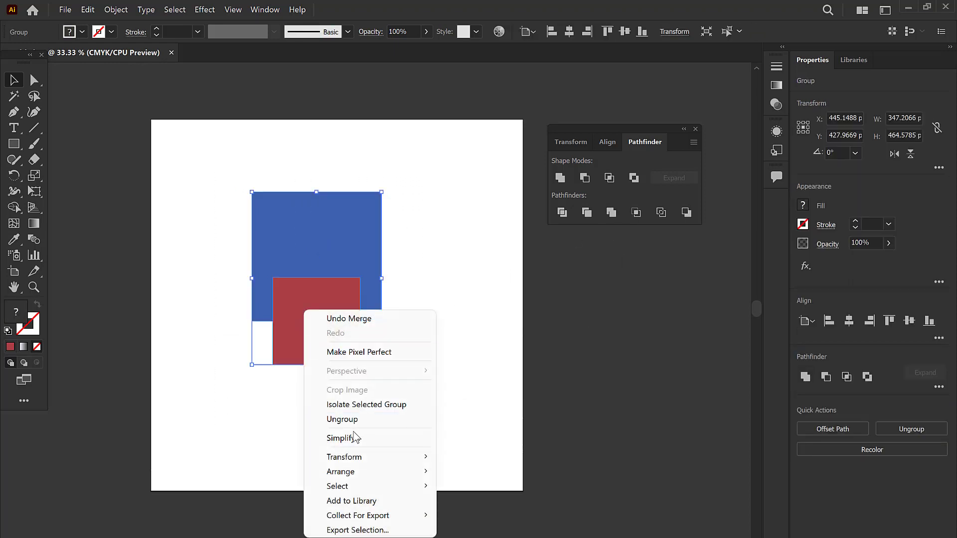
{"action": "left_click", "coordinate": [341, 419]}
{"action": "left_click_drag", "start_coordinate": [284, 303], "coordinate": [352, 410]}
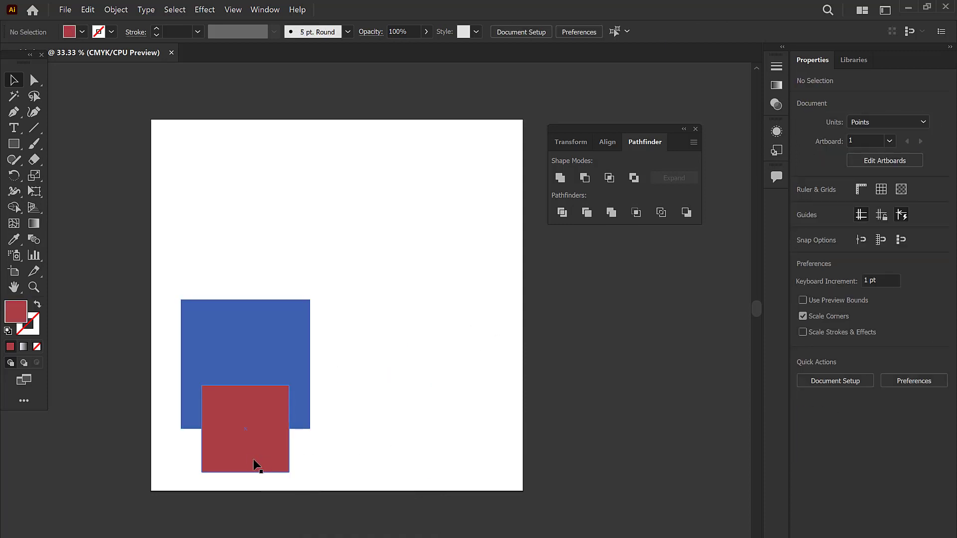
- Move a red square near the top and give it a 16 px green stroke
{"action": "mouse_move", "coordinate": [253, 459]}
{"action": "left_mouse_down"}
{"action": "mouse_move", "coordinate": [333, 338]}
{"action": "mouse_move", "coordinate": [286, 226]}
{"action": "left_mouse_up"}
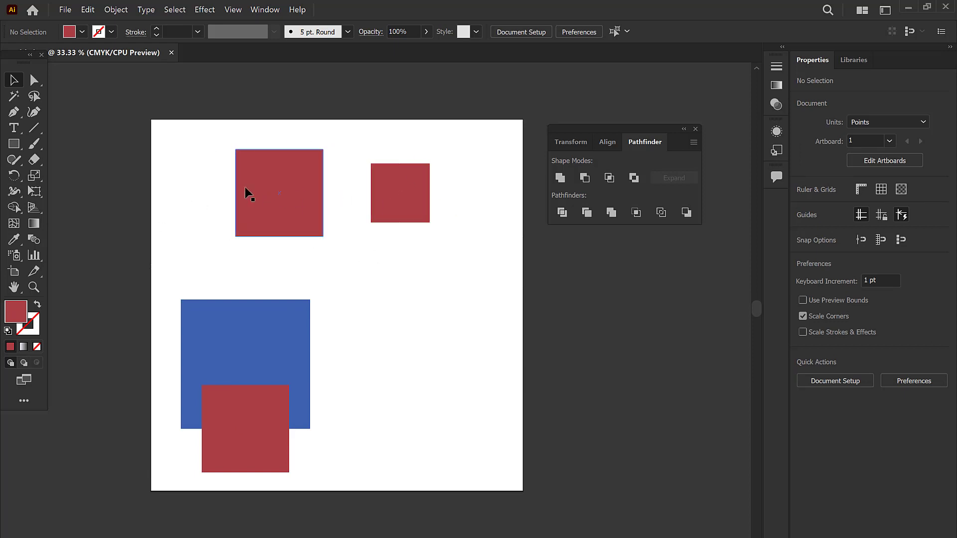
{"action": "left_click", "coordinate": [279, 185]}
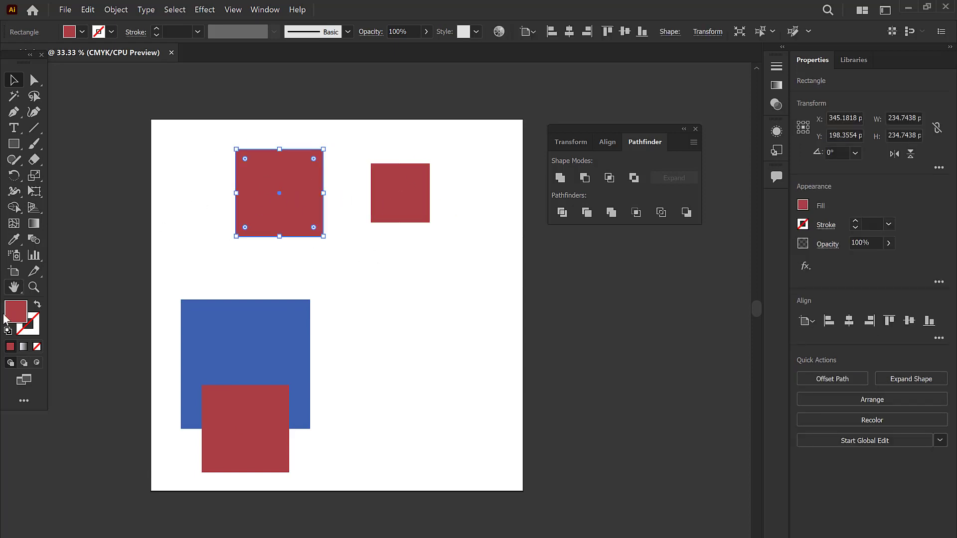
{"action": "left_click", "coordinate": [34, 322]}
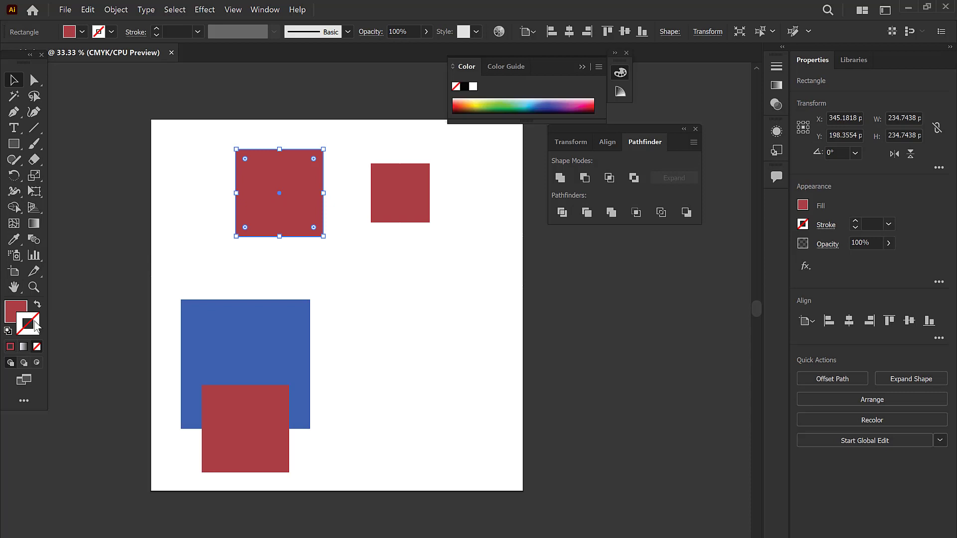
{"action": "left_click", "coordinate": [12, 346]}
{"action": "left_click", "coordinate": [198, 31]}
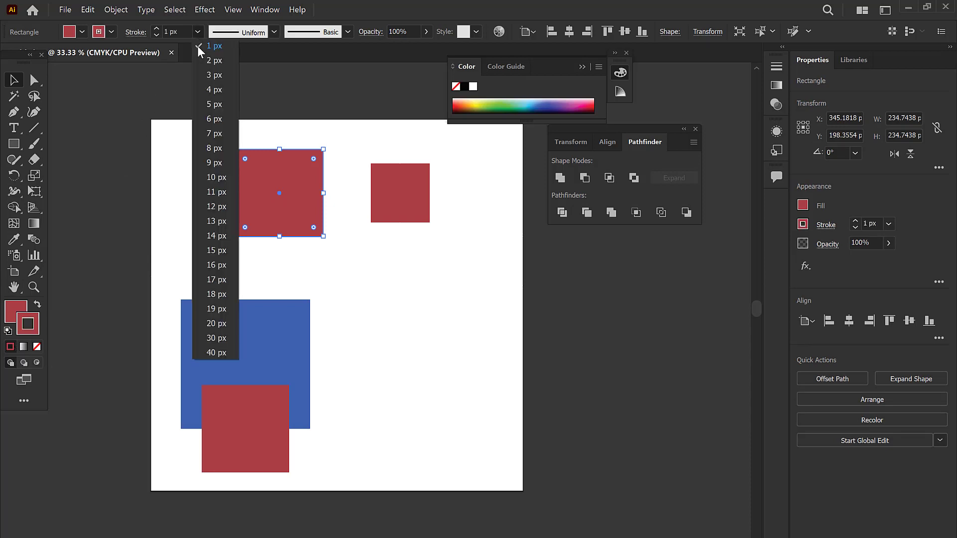
{"action": "left_click", "coordinate": [210, 259]}
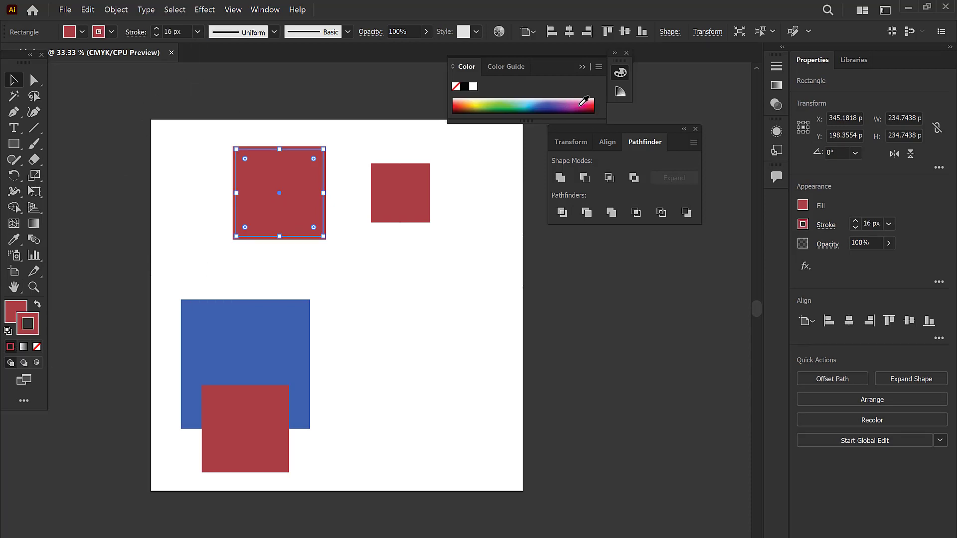
{"action": "left_click", "coordinate": [495, 103]}
- Overlap the small red square onto its right side and select both squares
{"action": "left_click", "coordinate": [480, 192]}
{"action": "left_click_drag", "start_coordinate": [399, 199], "coordinate": [324, 200]}
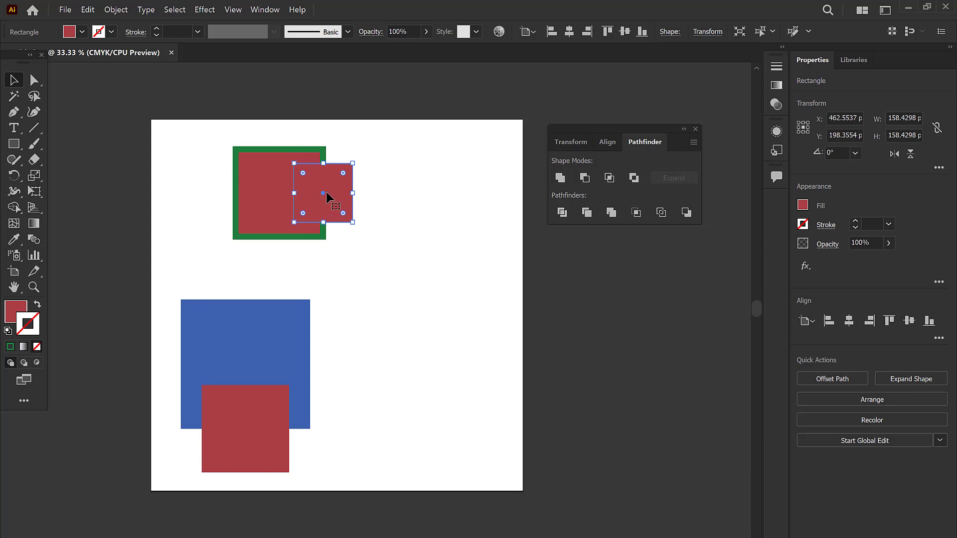
{"action": "left_click_drag", "start_coordinate": [407, 253], "coordinate": [266, 178]}
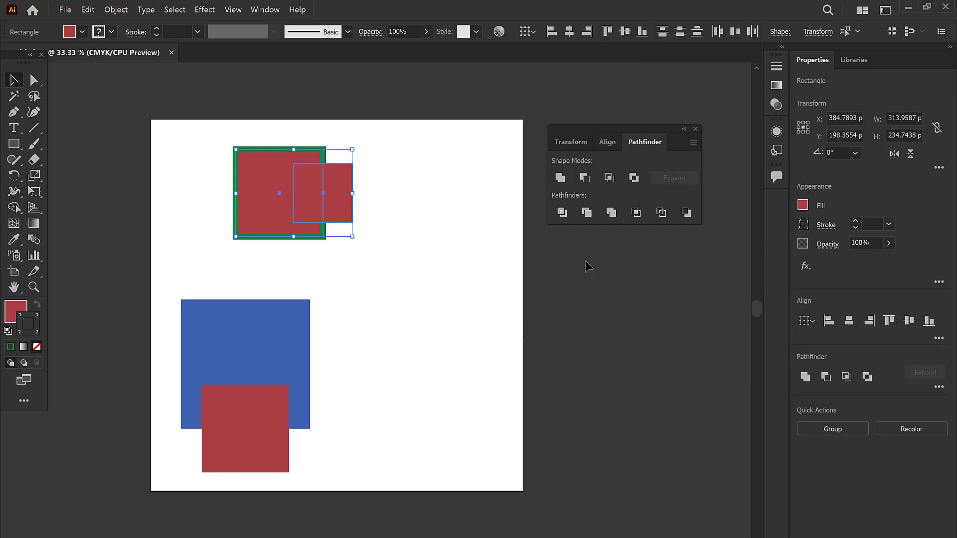
- Try merging the overlapping red squares, then undo the merge
{"action": "left_click", "coordinate": [611, 214]}
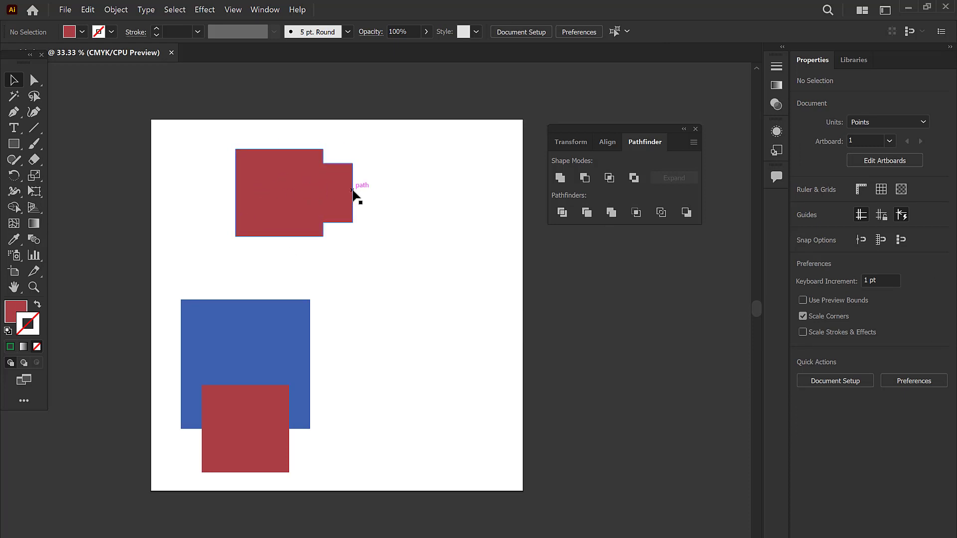
{"action": "key", "text": "ctrl+z"}
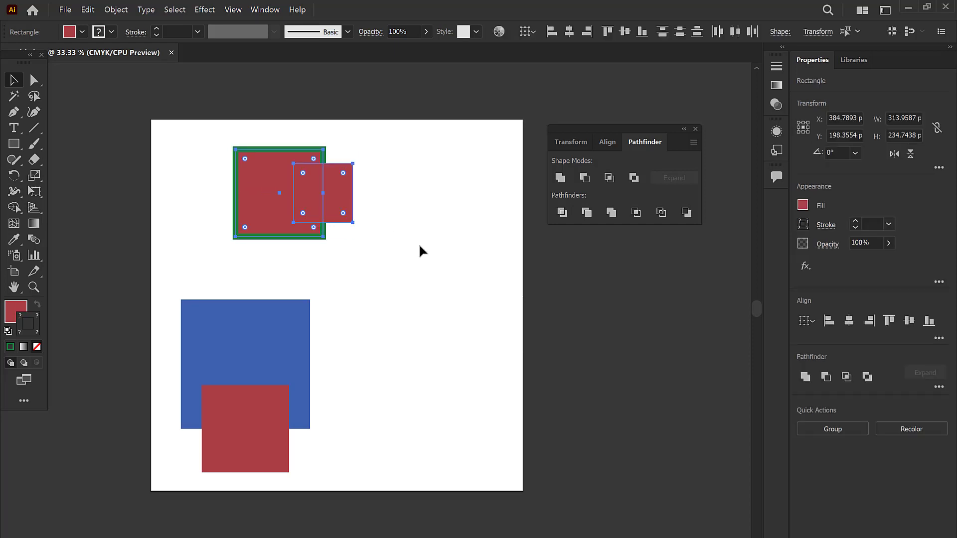
{"action": "left_click", "coordinate": [422, 245]}
{"action": "key", "text": "ctrl+z"}
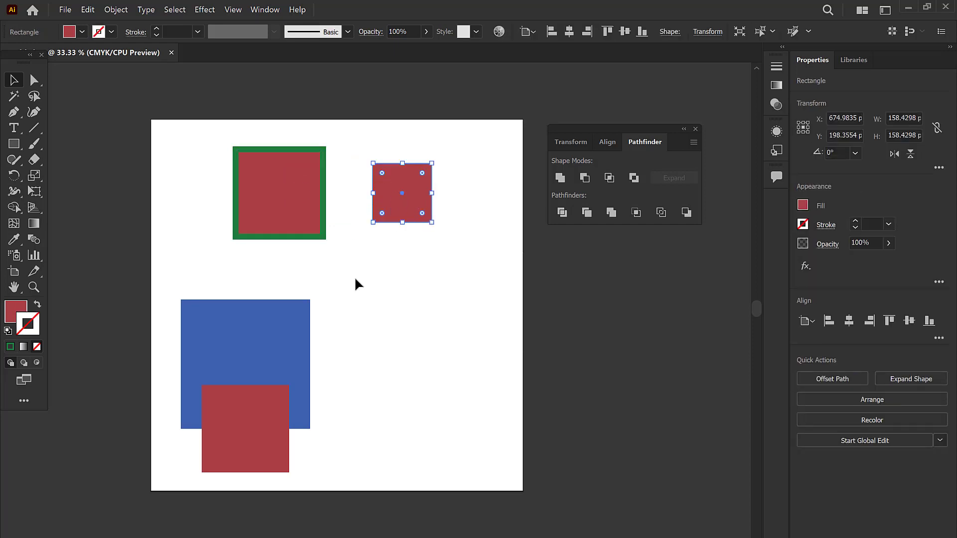
- Fill the small square with the blue rectangle's colour, overlap it on the red square, and select both
{"action": "key", "text": "i"}
{"action": "left_click", "coordinate": [294, 319]}
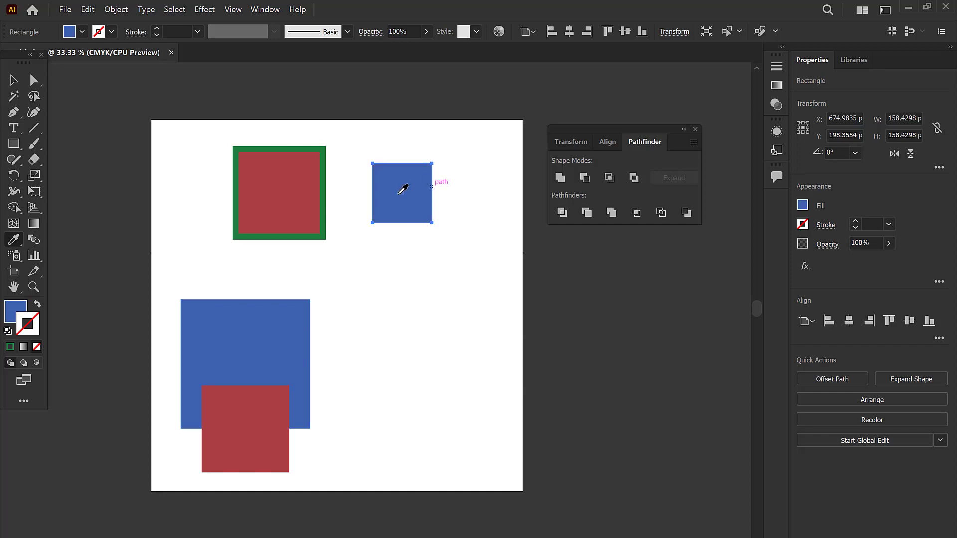
{"action": "key", "text": "v"}
{"action": "left_click", "coordinate": [394, 98]}
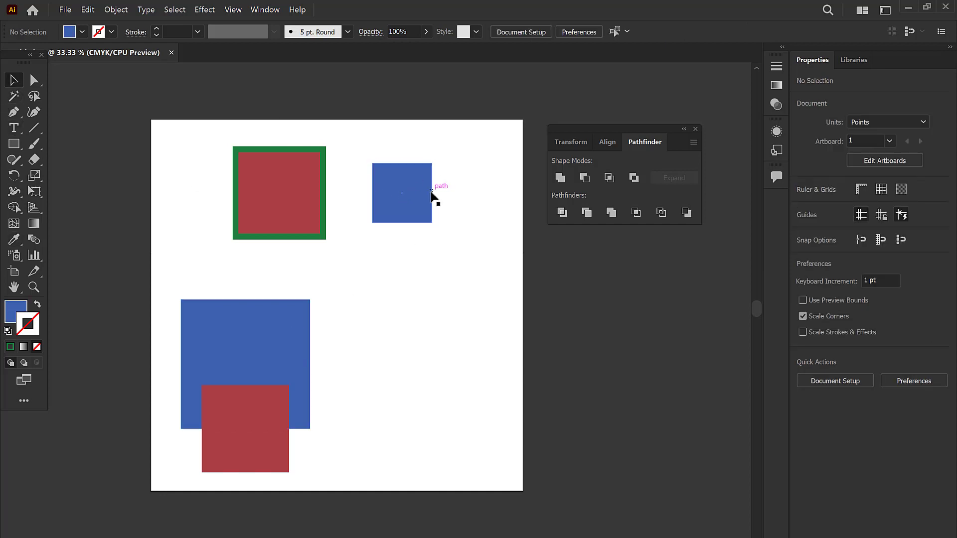
{"action": "left_click_drag", "start_coordinate": [432, 197], "coordinate": [355, 196]}
{"action": "left_click_drag", "start_coordinate": [414, 264], "coordinate": [197, 143]}
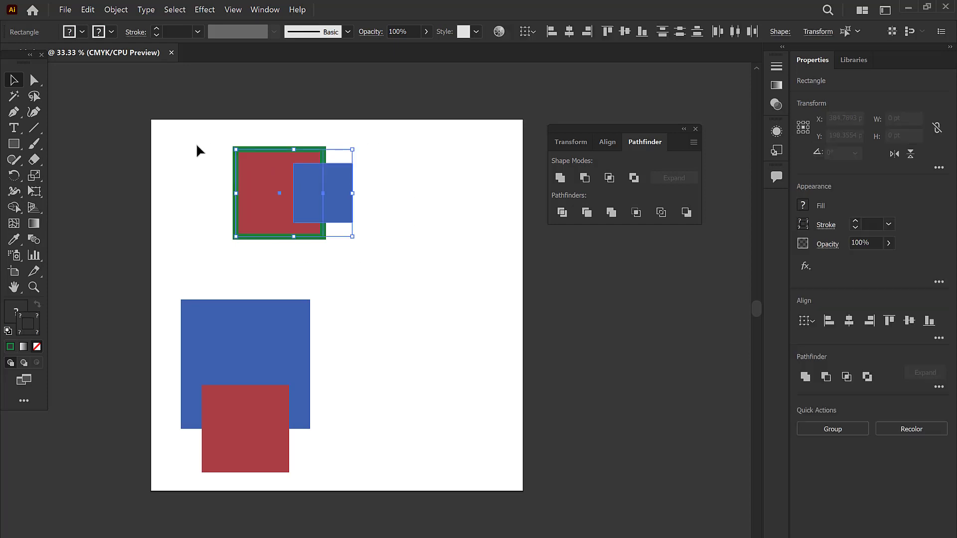
- Merge the red and blue squares and ungroup the merged result
{"action": "left_click", "coordinate": [611, 214]}
{"action": "key", "text": "ctrl+shift+a"}
{"action": "left_click", "coordinate": [284, 194]}
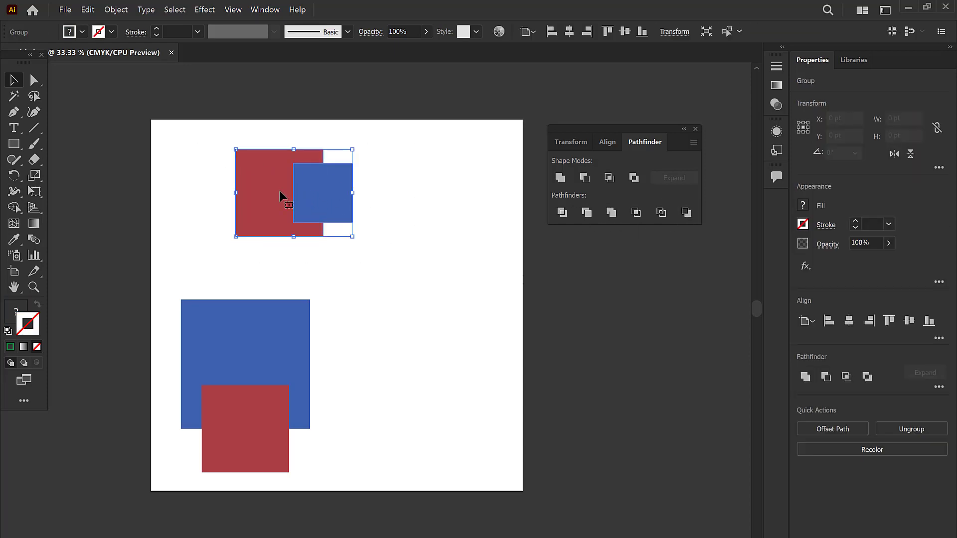
{"action": "right_click", "coordinate": [293, 211]}
{"action": "left_click", "coordinate": [343, 300]}
- Pull the blue piece out to the right, then undo back to before the merge
{"action": "left_click", "coordinate": [421, 219]}
{"action": "left_click_drag", "start_coordinate": [331, 195], "coordinate": [431, 210]}
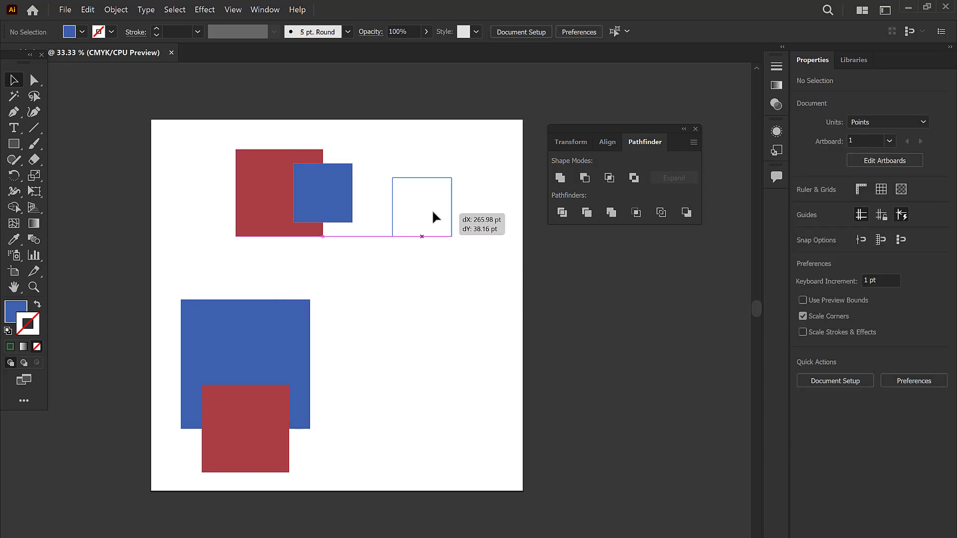
{"action": "key", "text": "ctrl+z"}
{"action": "key", "text": "ctrl+z"}
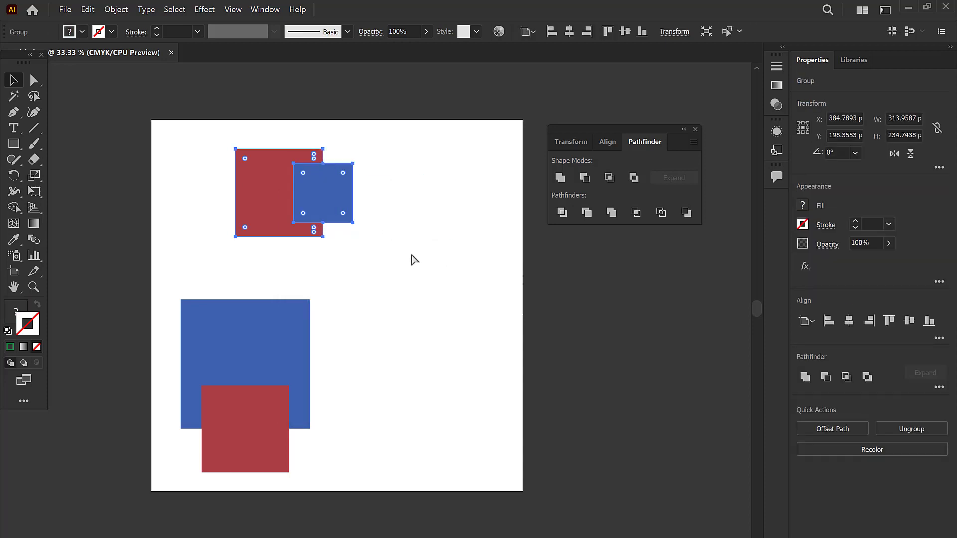
{"action": "key", "text": "ctrl+z"}
{"action": "key", "text": "ctrl+z"}
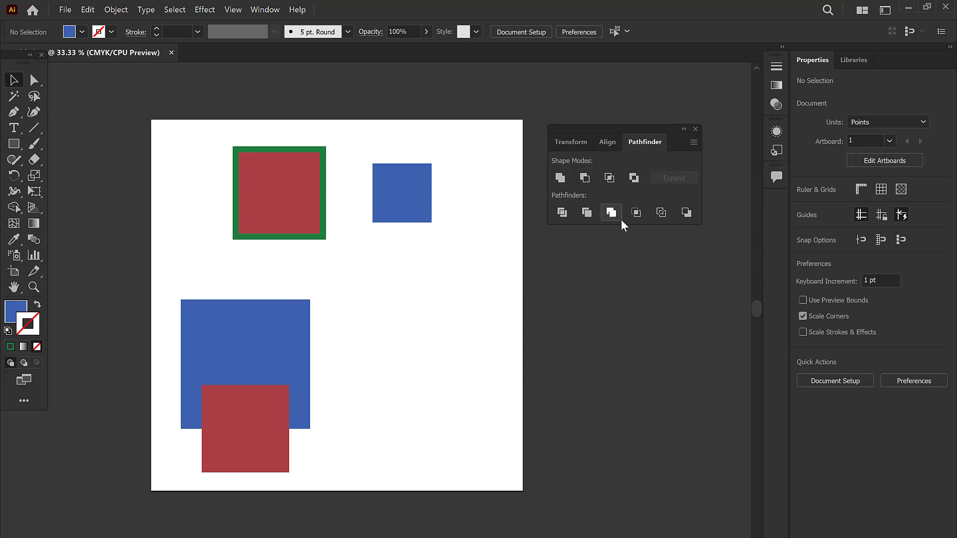
- Delete the top squares, centre the blue and red pair, and apply Pathfinder Crop
{"action": "left_click_drag", "start_coordinate": [199, 143], "coordinate": [483, 271]}
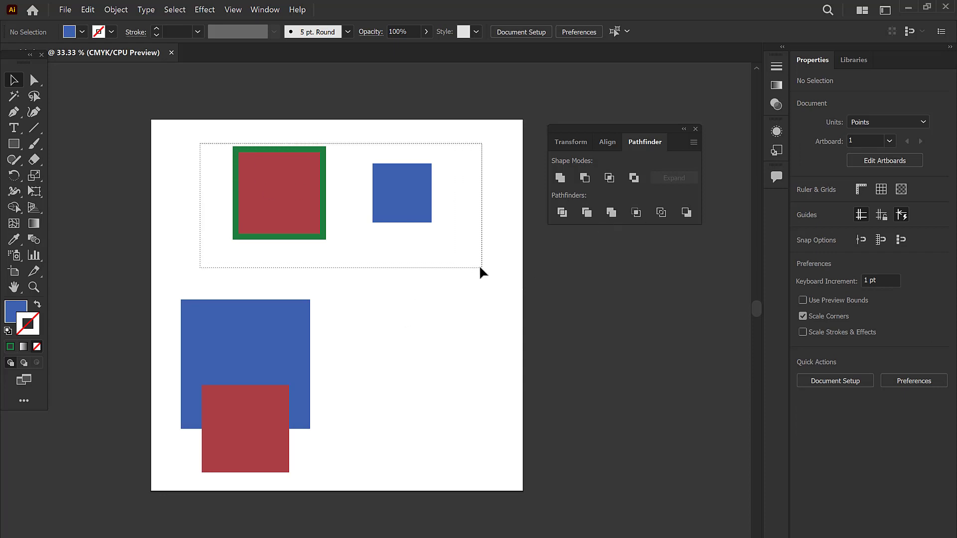
{"action": "left_click", "coordinate": [636, 212]}
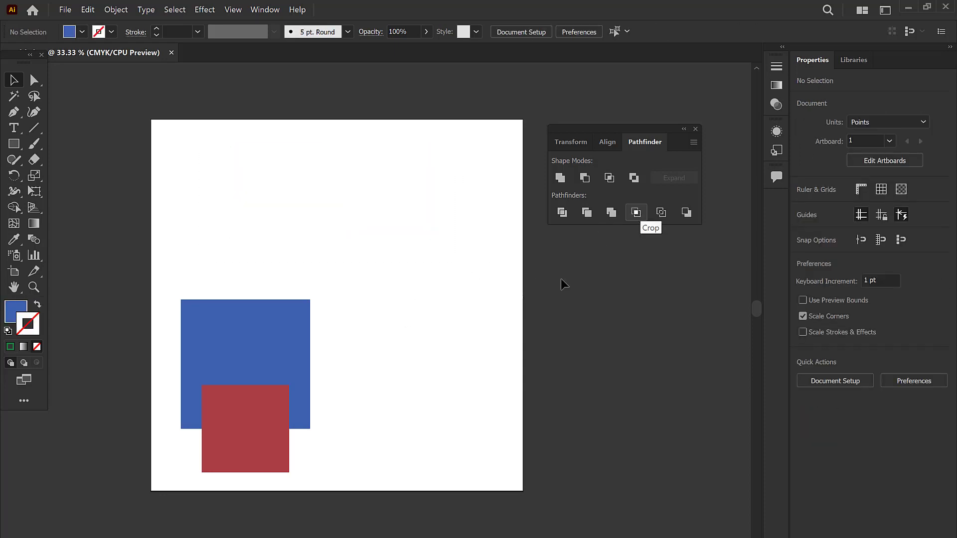
{"action": "left_click_drag", "start_coordinate": [220, 378], "coordinate": [303, 259]}
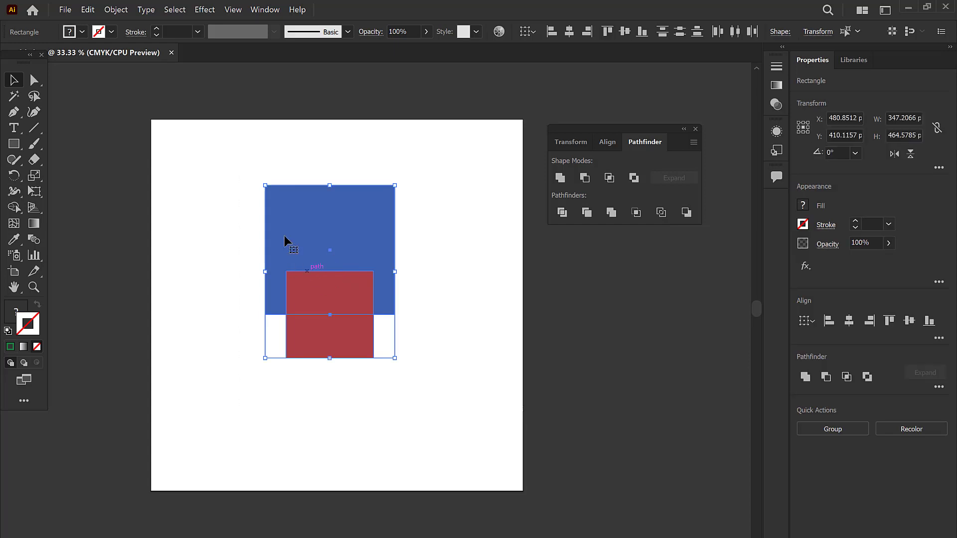
{"action": "left_click", "coordinate": [641, 210]}
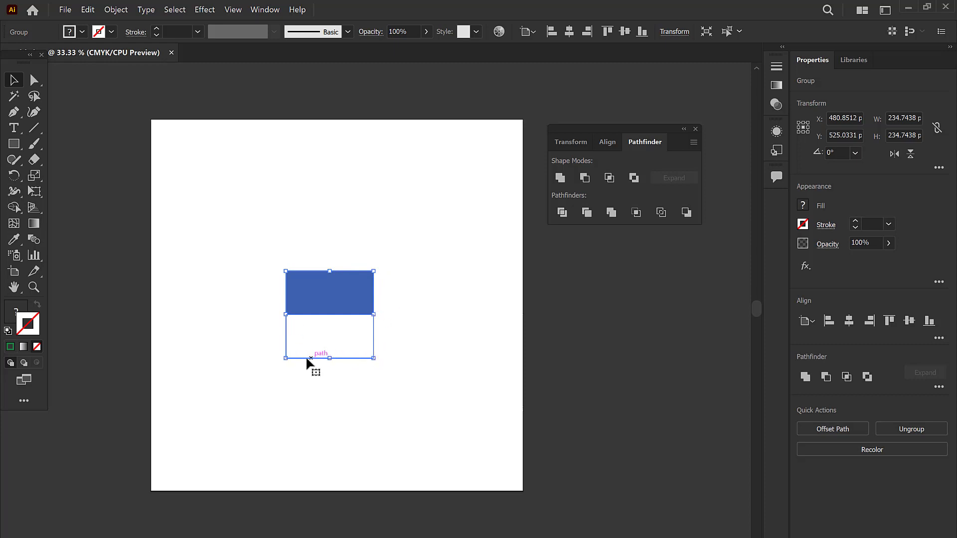
- Add placeholder text inside the cropped shape, then undo both the text and the crop
{"action": "left_click", "coordinate": [14, 128]}
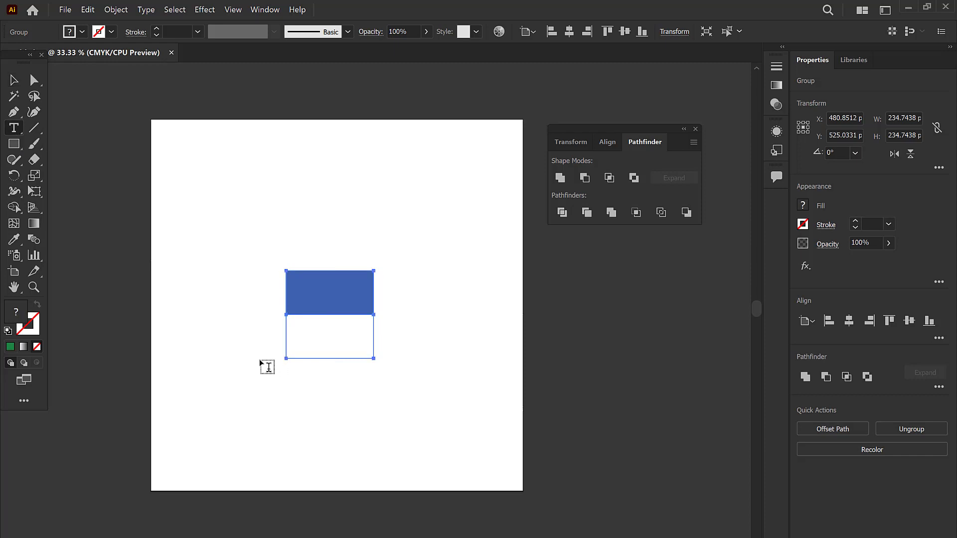
{"action": "left_click", "coordinate": [295, 332]}
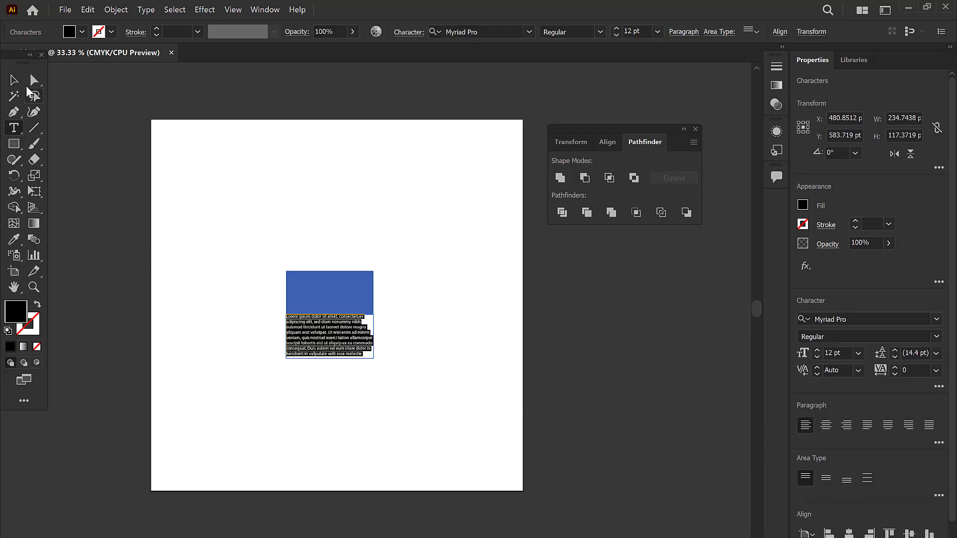
{"action": "left_click", "coordinate": [13, 79]}
{"action": "left_click", "coordinate": [429, 386]}
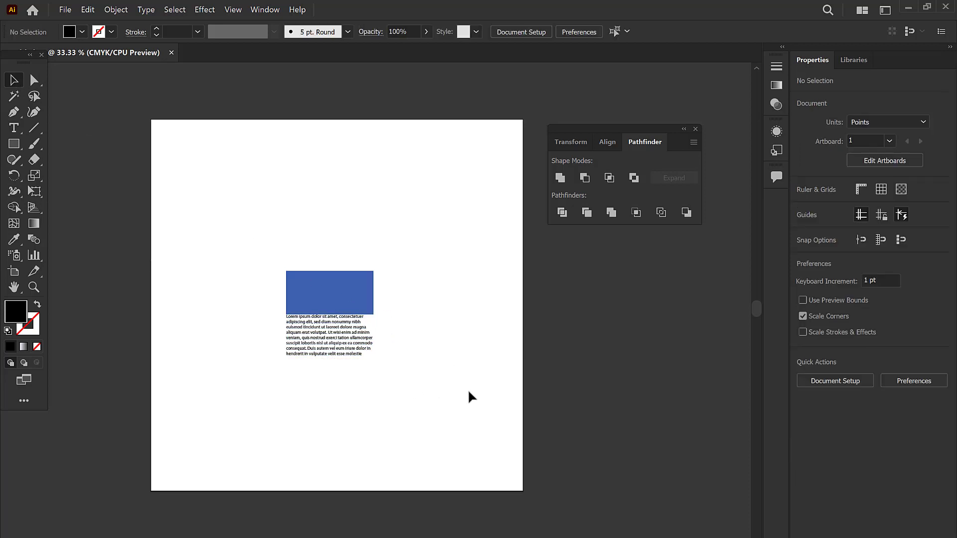
{"action": "key", "text": "ctrl+z"}
{"action": "key", "text": "ctrl+z"}
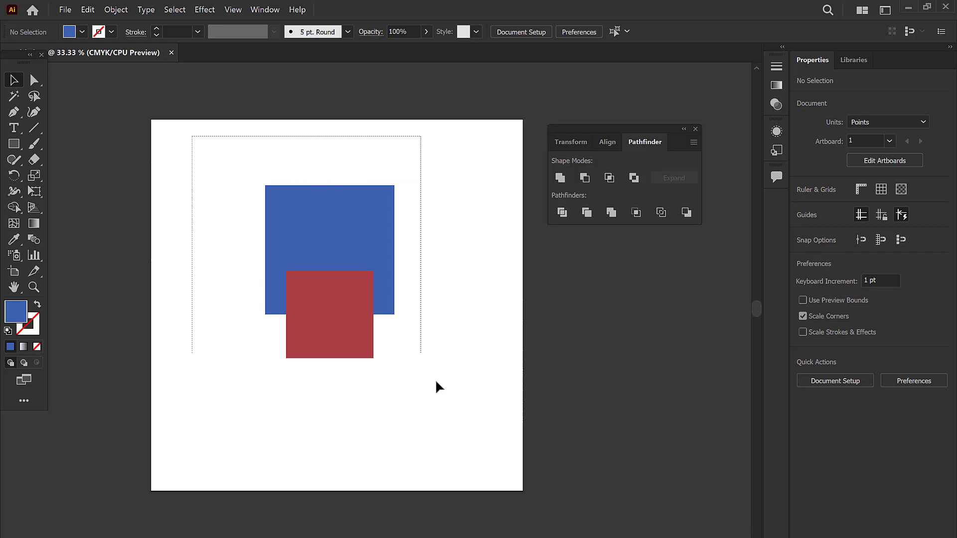
{"action": "left_click_drag", "start_coordinate": [192, 134], "coordinate": [456, 419]}
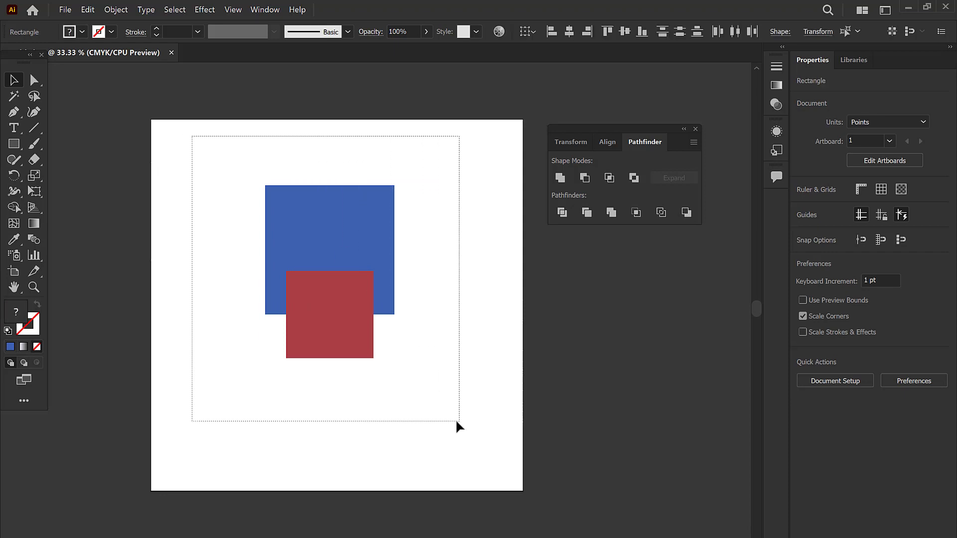
{"action": "left_click", "coordinate": [656, 216]}
{"action": "left_click_drag", "start_coordinate": [235, 173], "coordinate": [402, 366]}
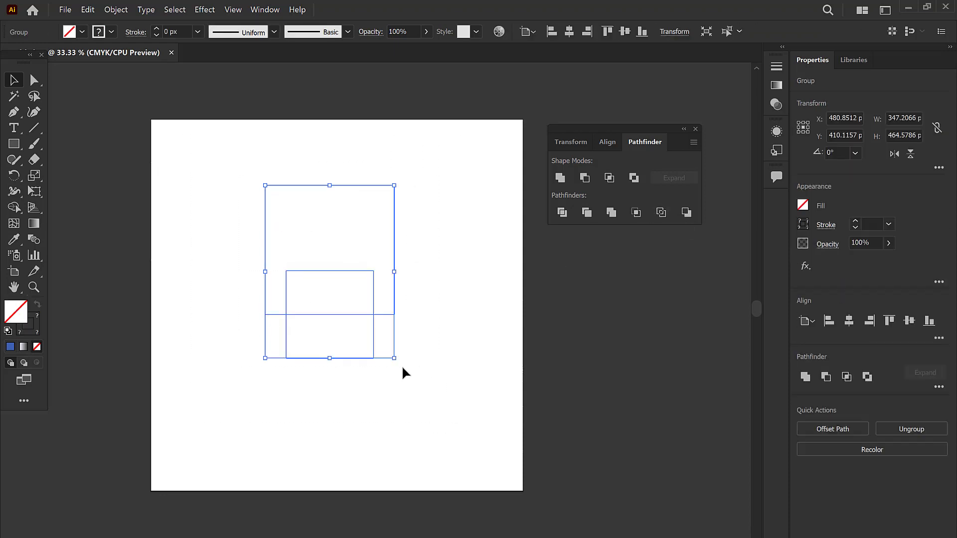
{"action": "left_click", "coordinate": [401, 316]}
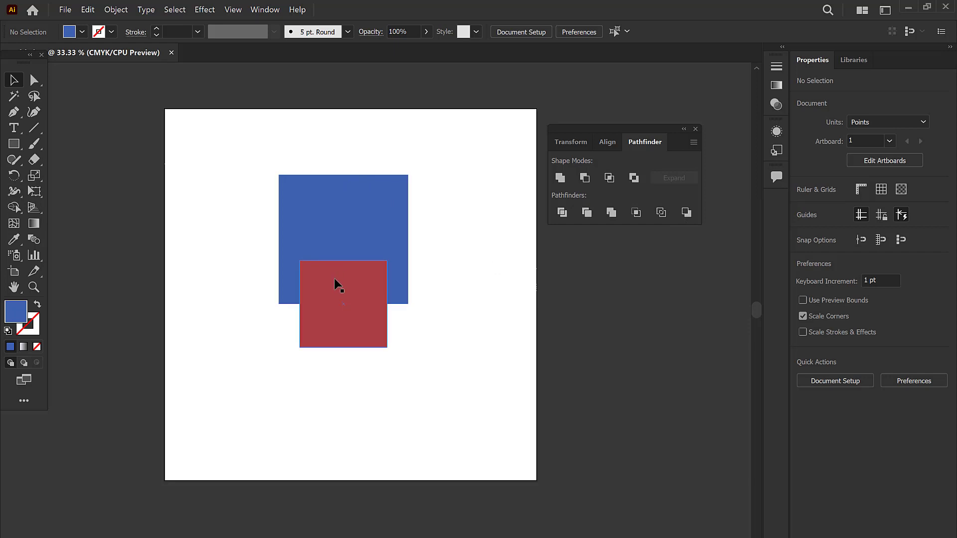
{"action": "left_click_drag", "start_coordinate": [225, 151], "coordinate": [476, 401]}
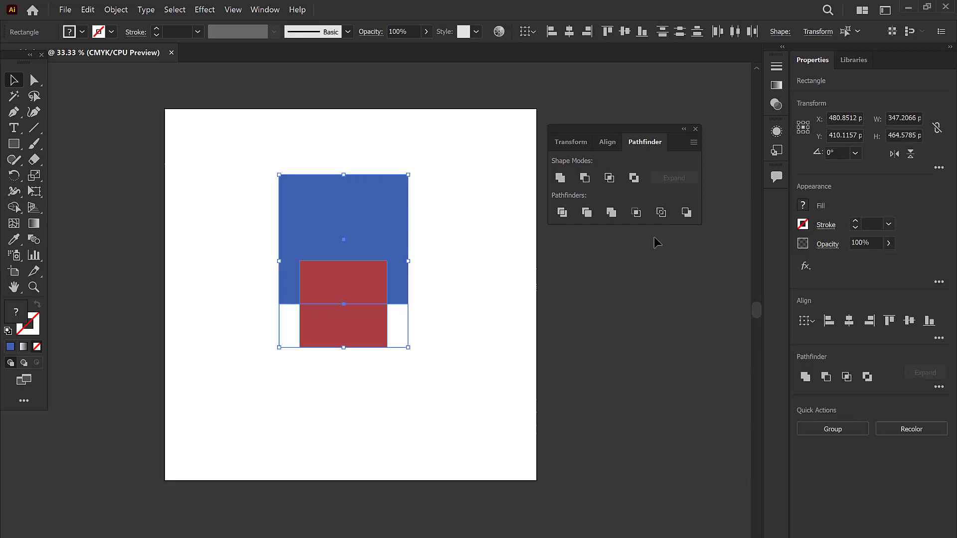
{"action": "left_click", "coordinate": [685, 213]}
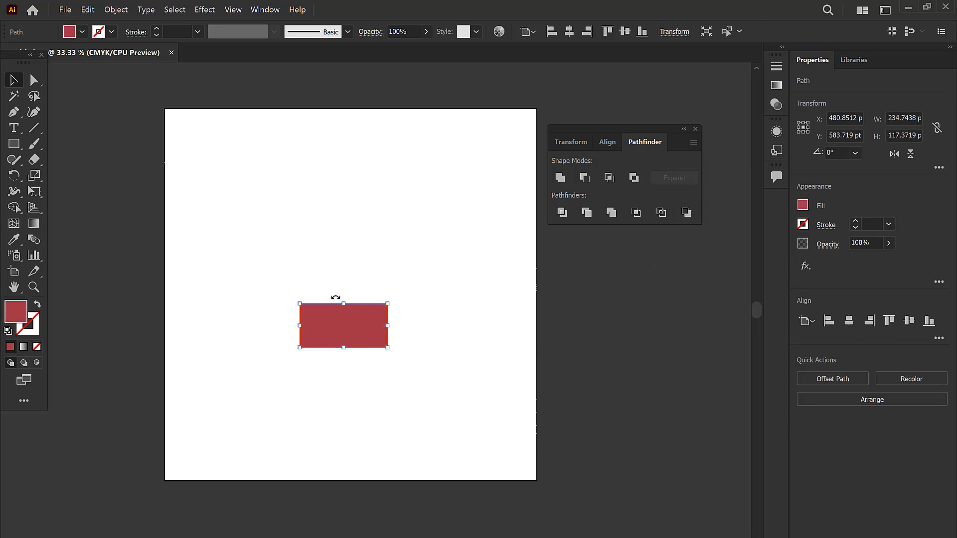
{"action": "key", "text": "ctrl+z"}
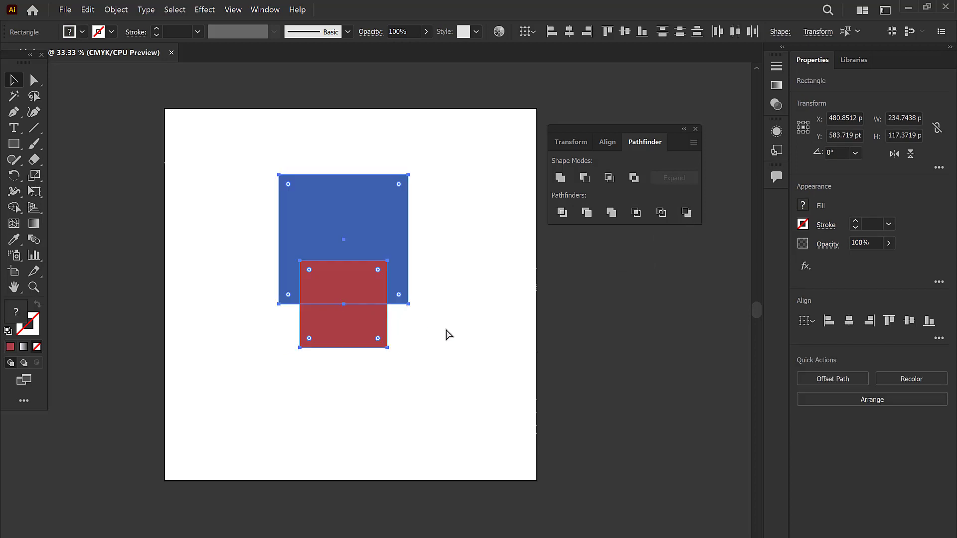
{"action": "left_click", "coordinate": [327, 325]}
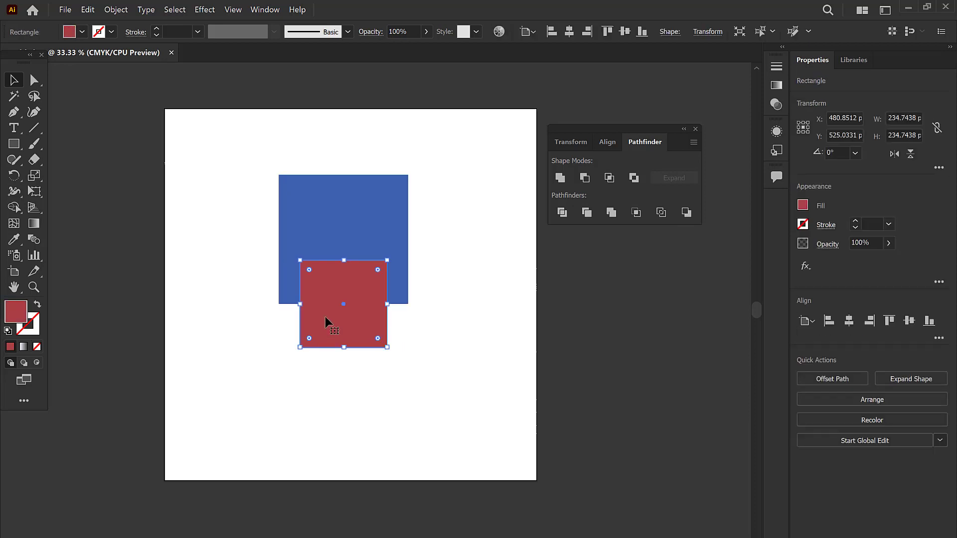
{"action": "key", "text": "ctrl+shift+bracketleft"}
{"action": "left_click_drag", "start_coordinate": [466, 374], "coordinate": [201, 148]}
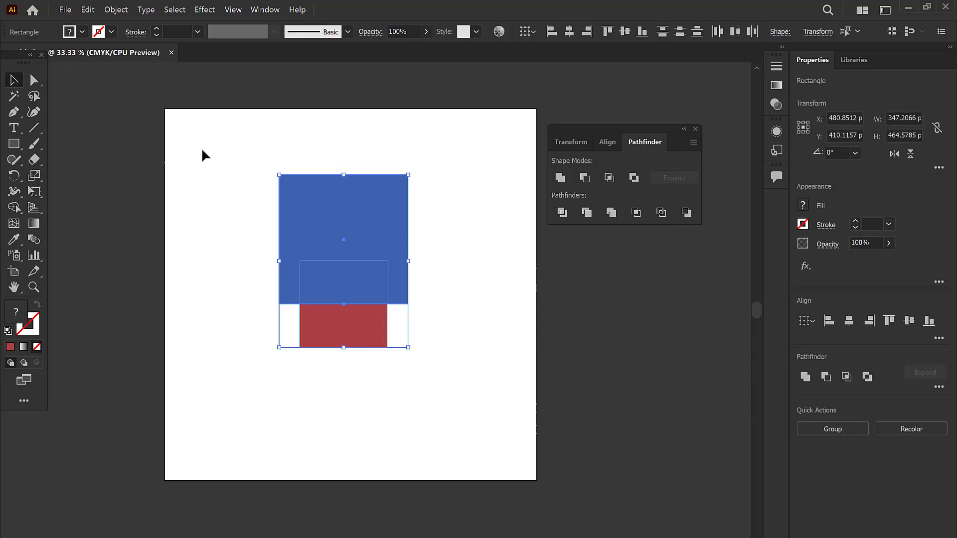
{"action": "left_click", "coordinate": [686, 212]}
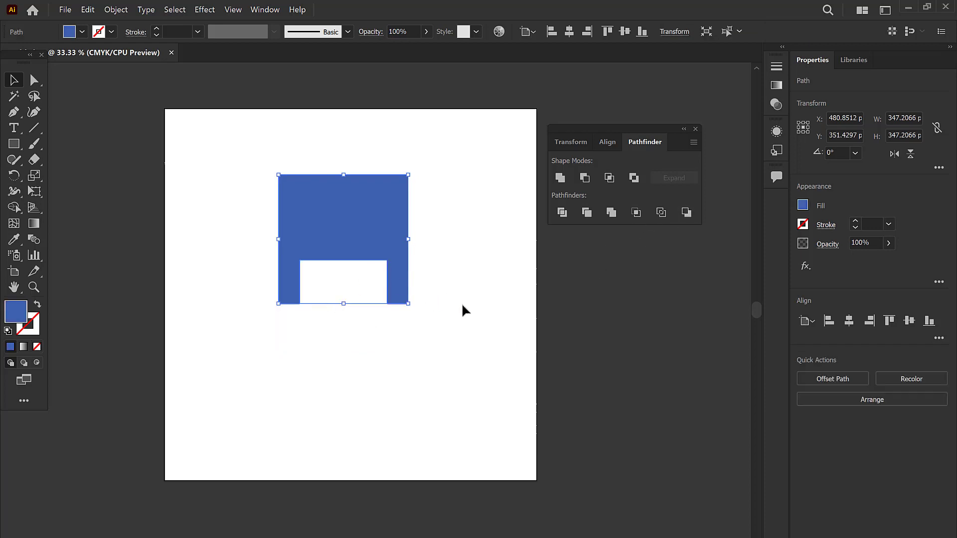
{"action": "key", "text": "ctrl+z"}
{"action": "key", "text": "ctrl+z"}
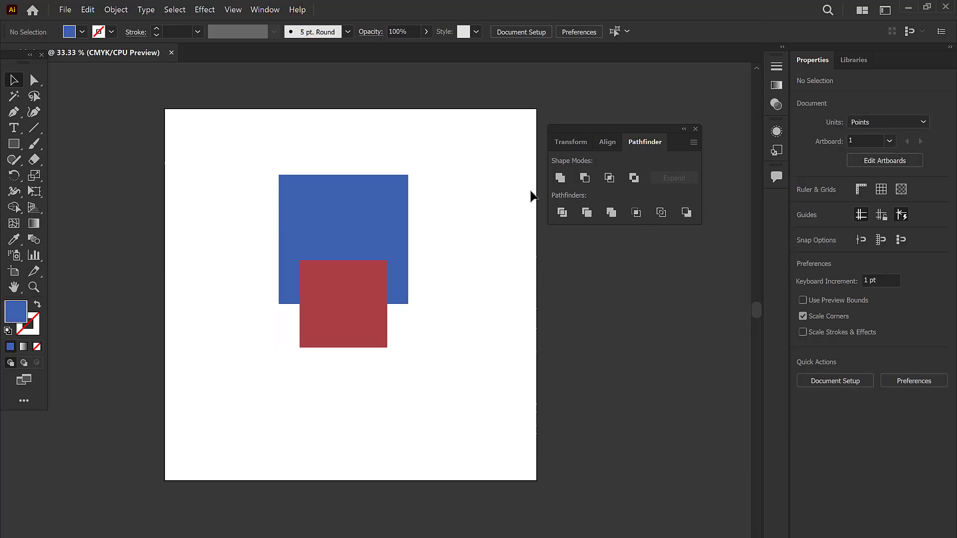